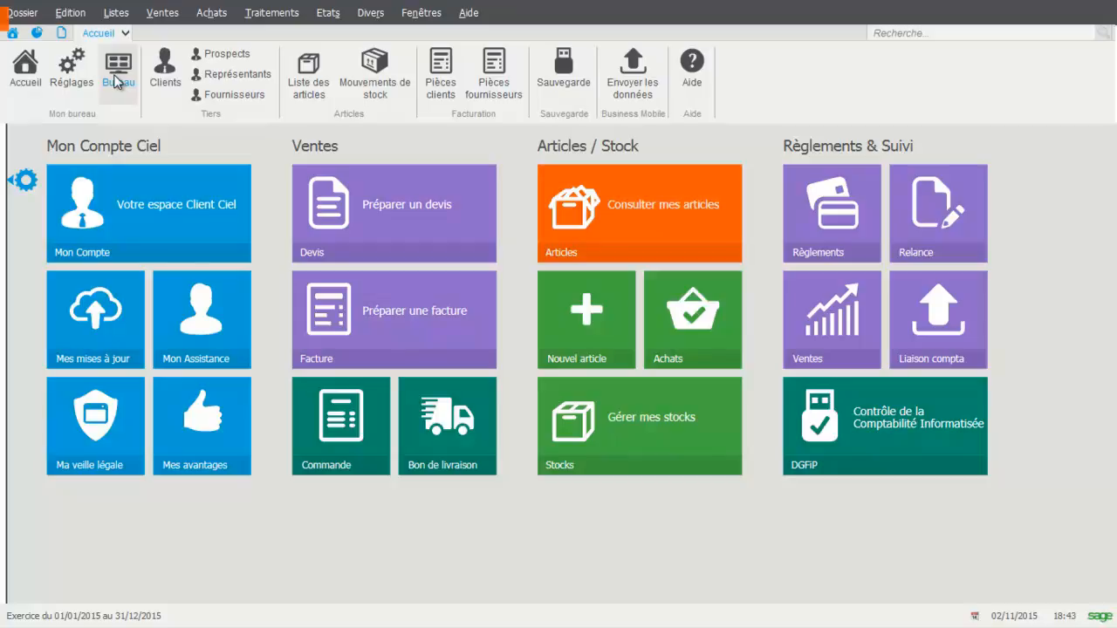
# Preview the Inventaire des articles report for all articles with the Quantité physique column displayed, then close the preview
pyautogui.click(332, 18)
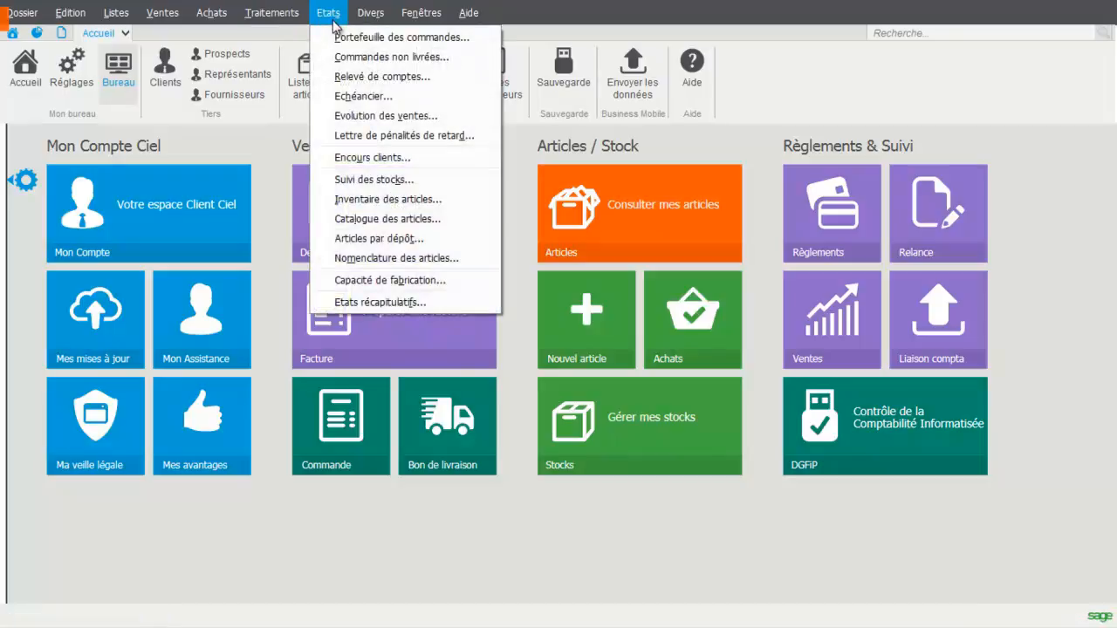
pyautogui.click(353, 200)
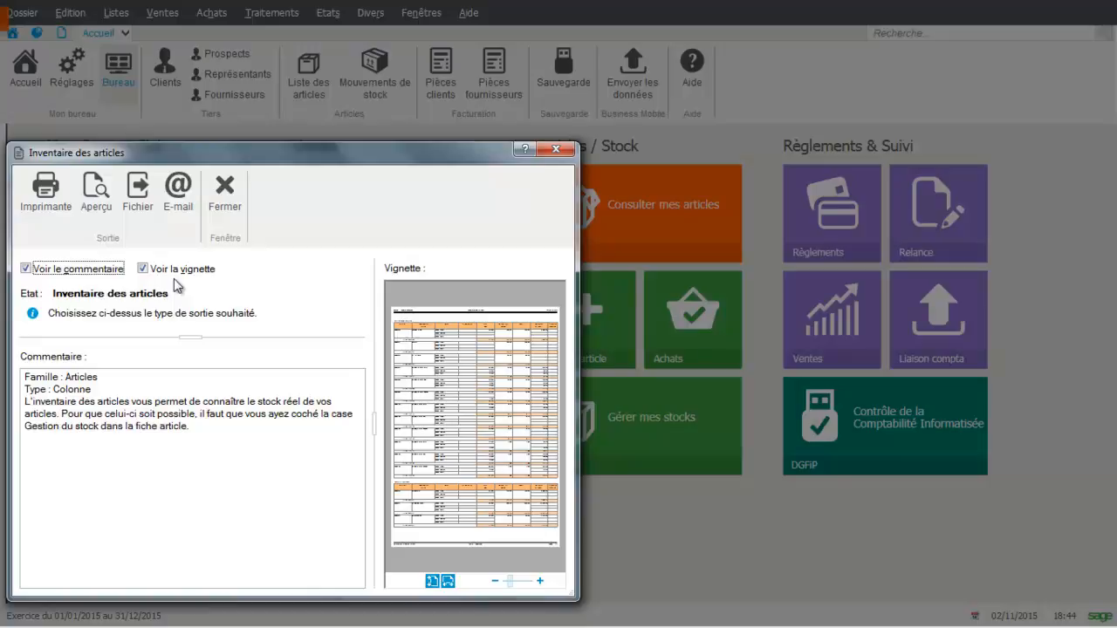
pyautogui.click(80, 187)
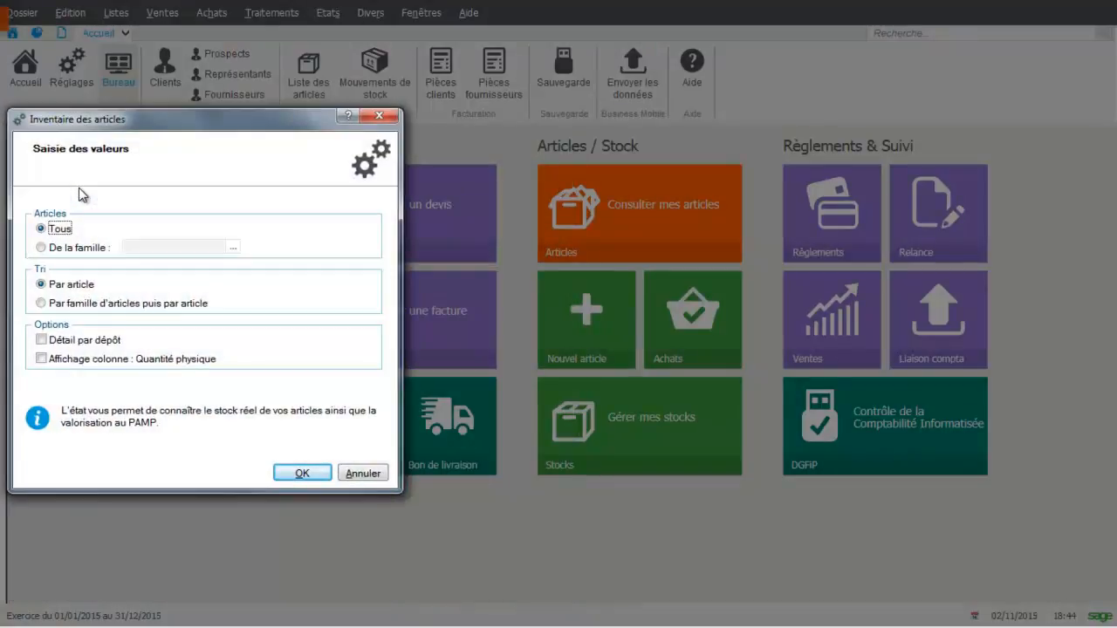
pyautogui.click(41, 359)
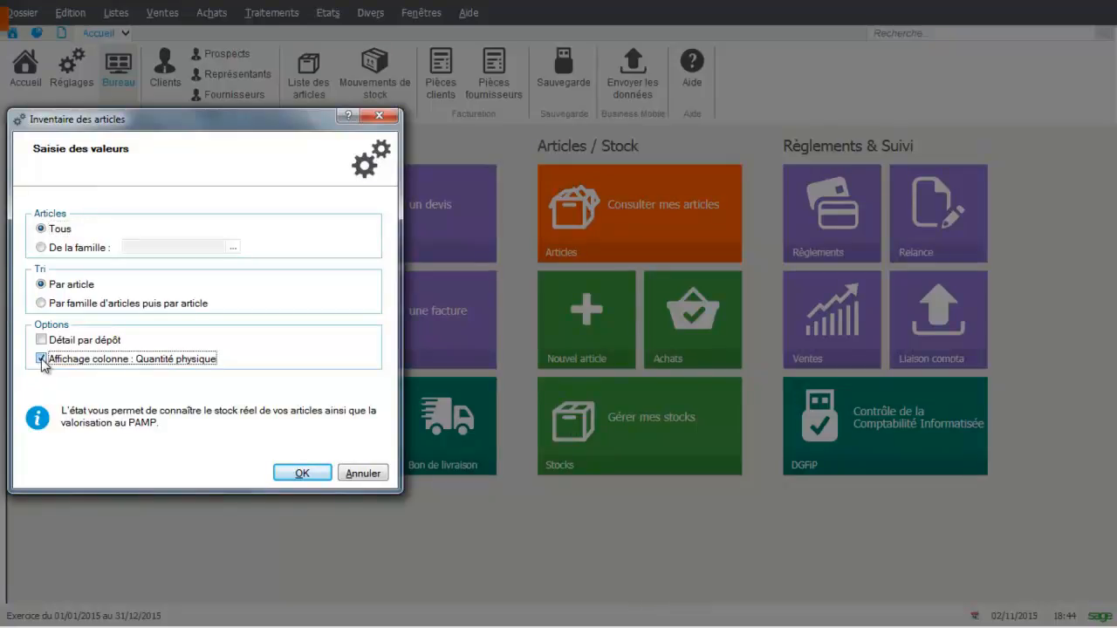
pyautogui.click(304, 472)
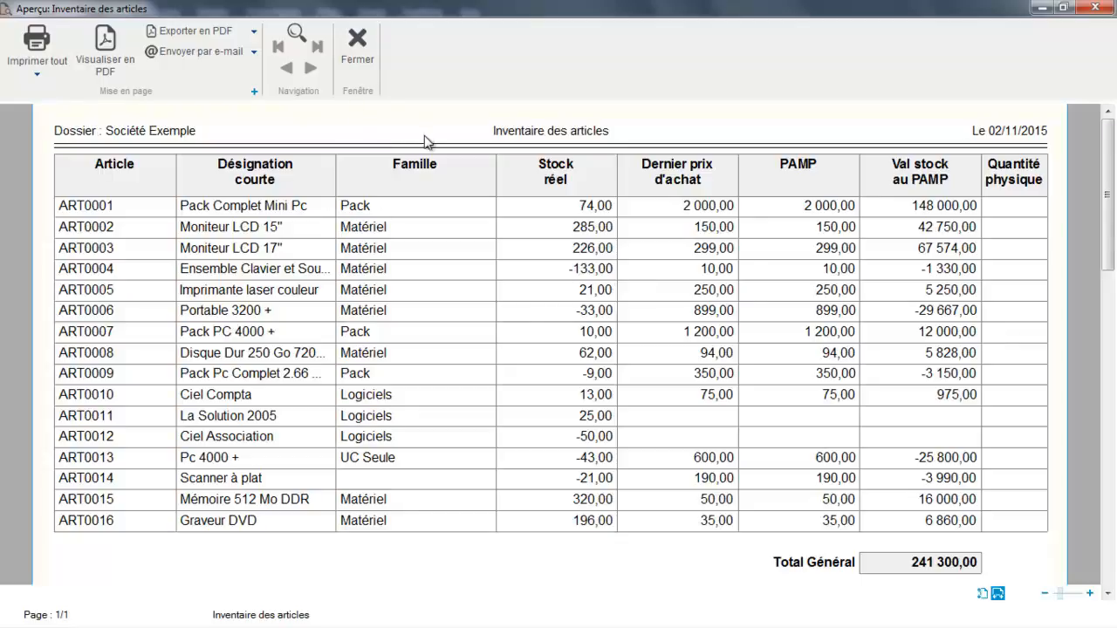
pyautogui.click(365, 56)
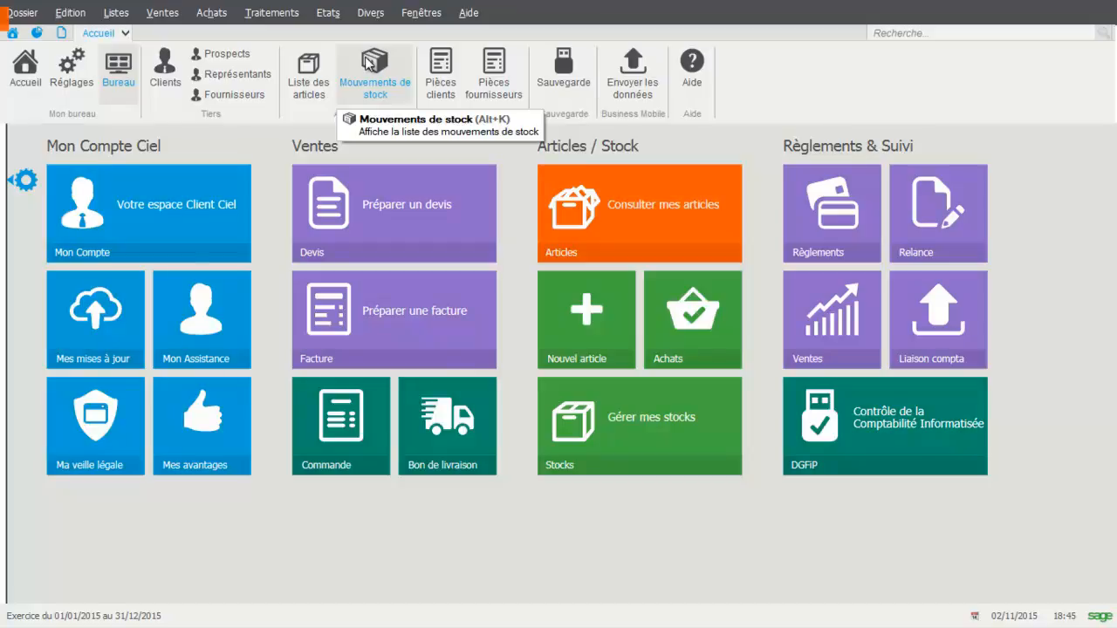
# Open Régulation des stocks maximized for depot DEP0001 - Dépôt Lyon and turn off Mode saisie code article
pyautogui.click(269, 17)
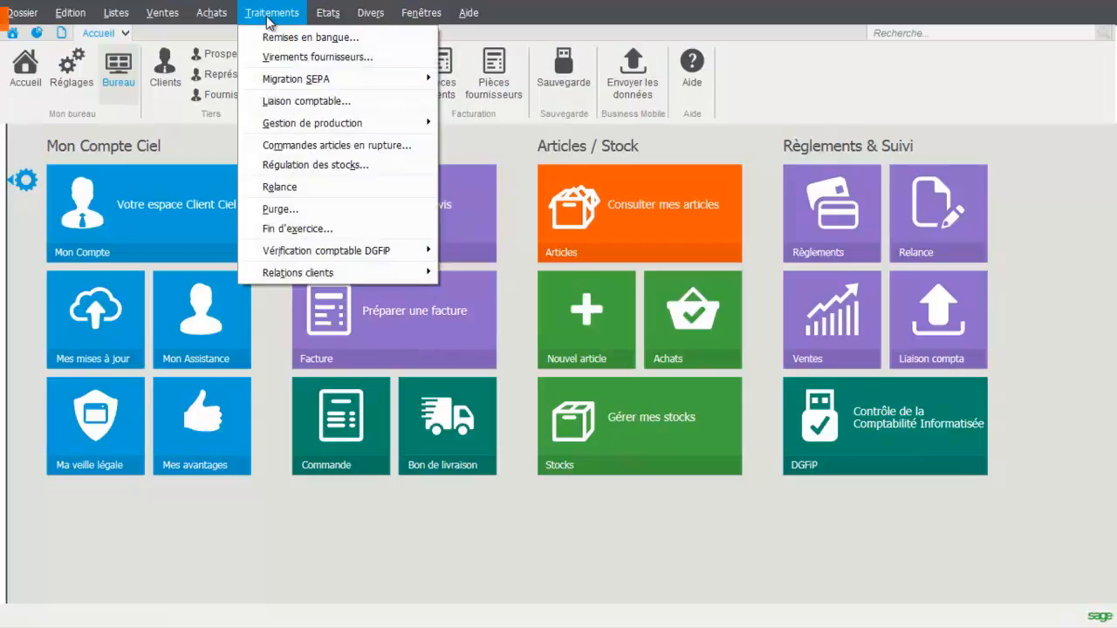
pyautogui.click(299, 166)
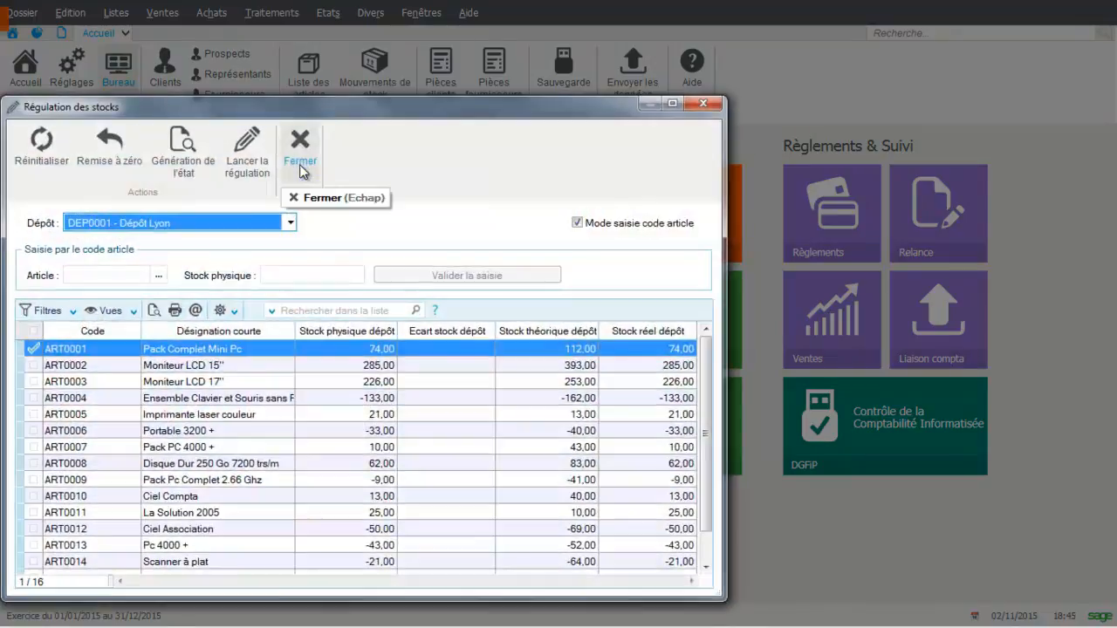
pyautogui.click(673, 103)
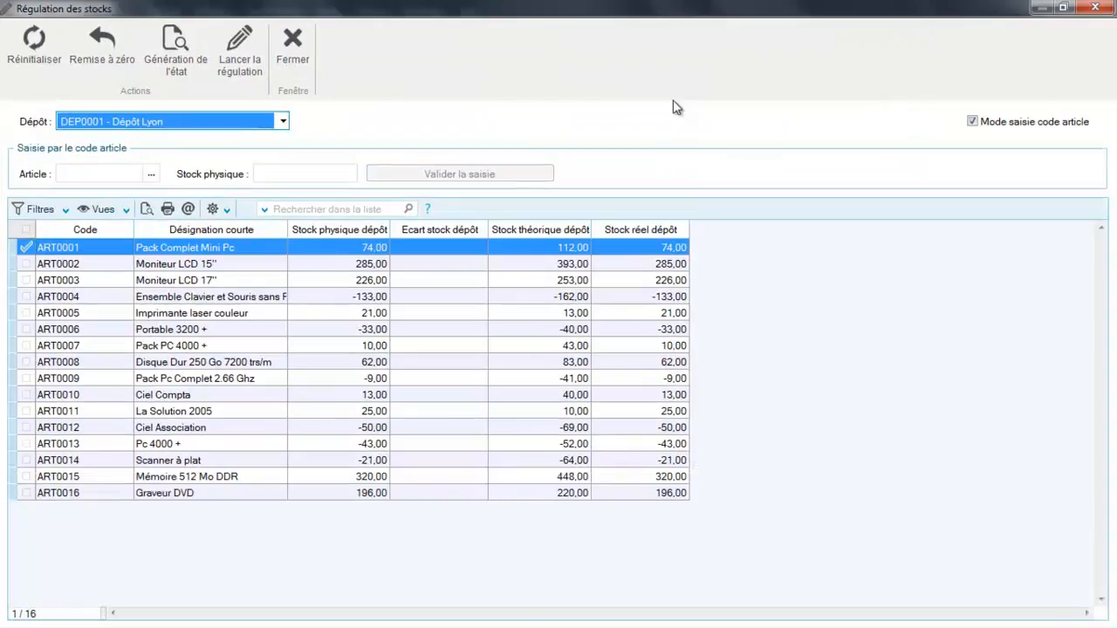
pyautogui.click(283, 121)
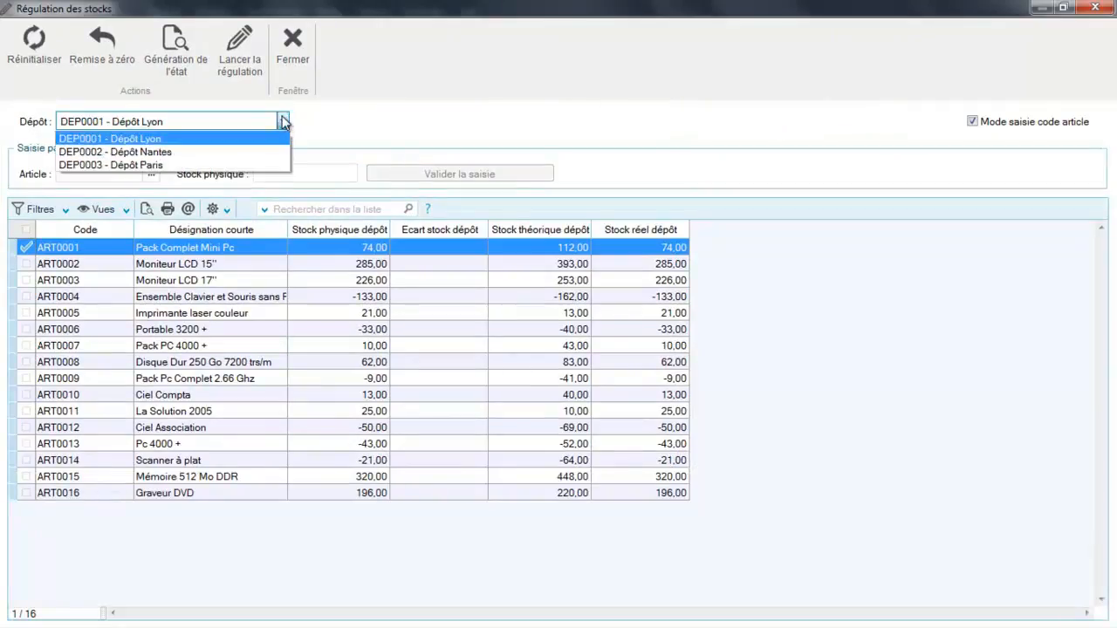
pyautogui.click(245, 141)
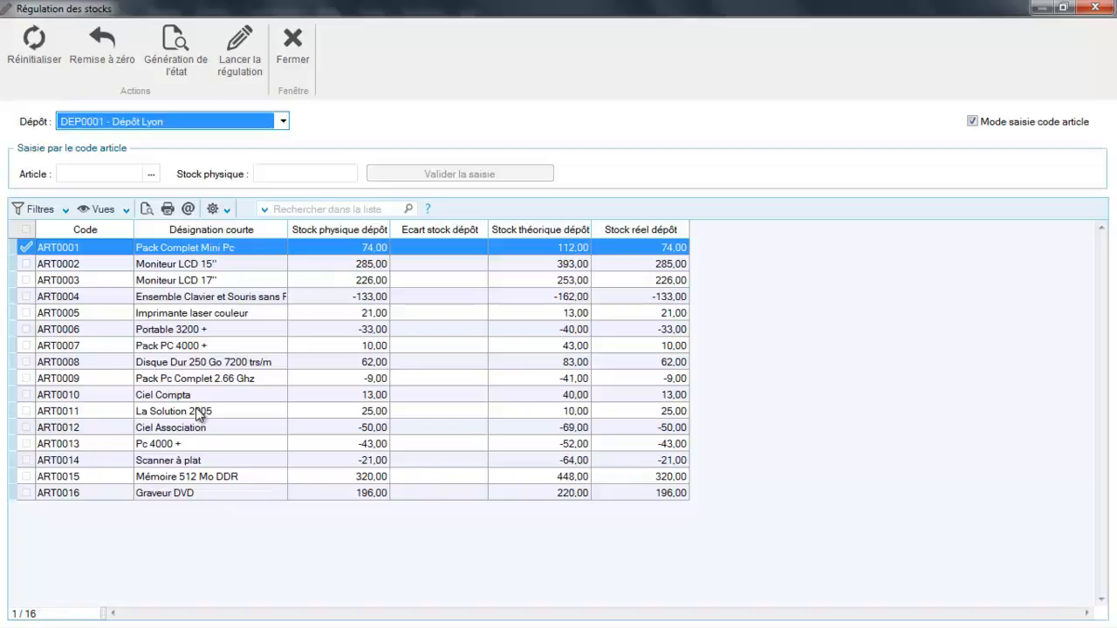
pyautogui.click(973, 122)
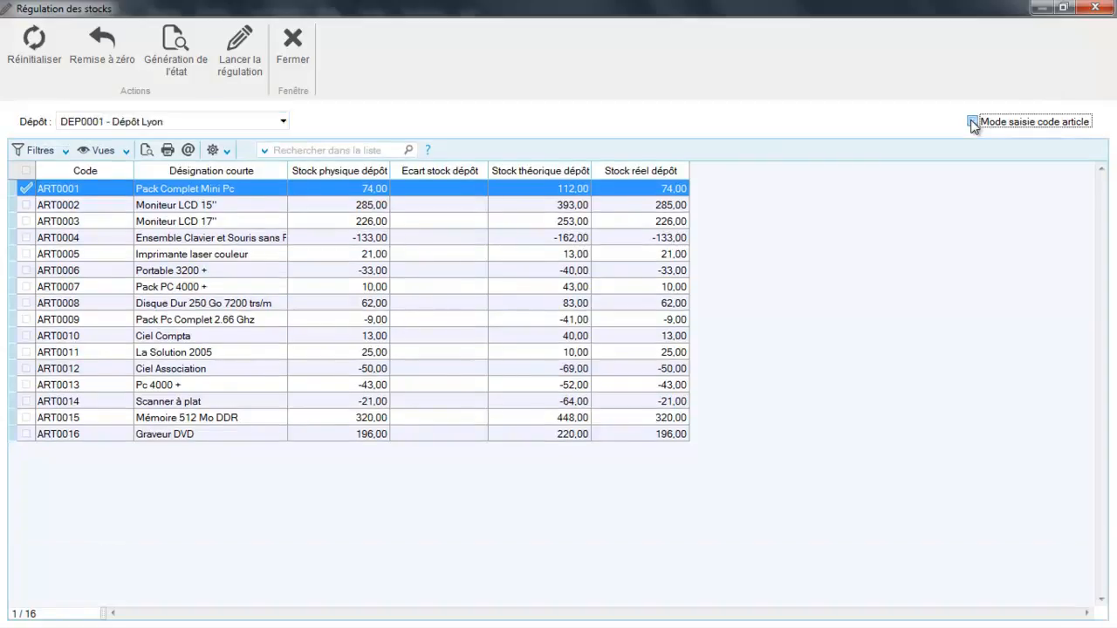
# Set the physical depot stock of ART0001 Pack Complet Mini Pc to 73
pyautogui.click(432, 206)
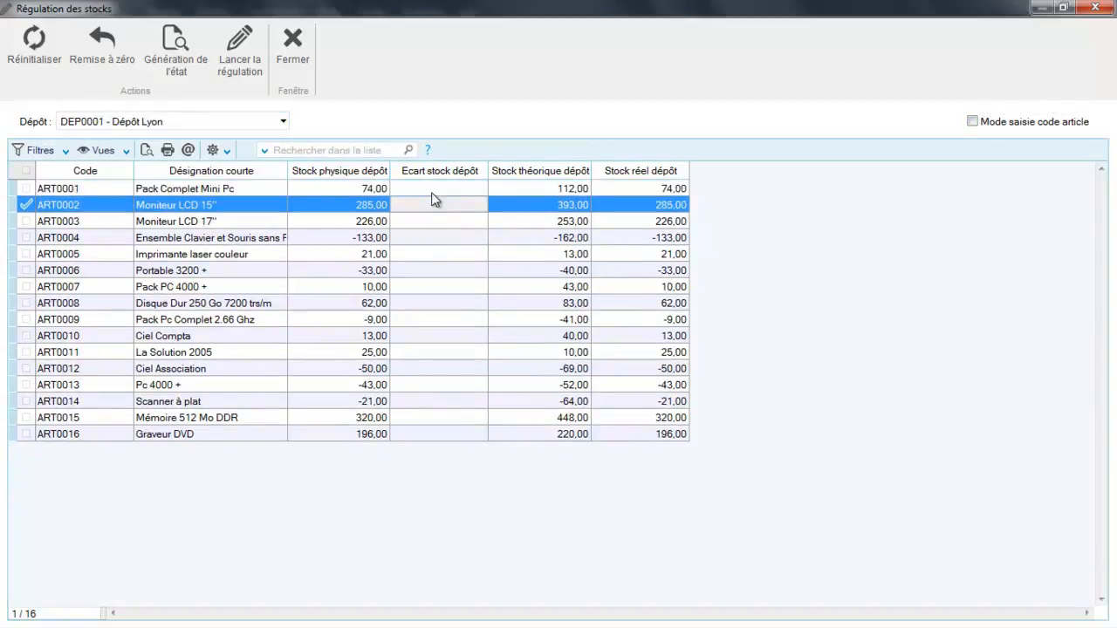
pyautogui.click(324, 186)
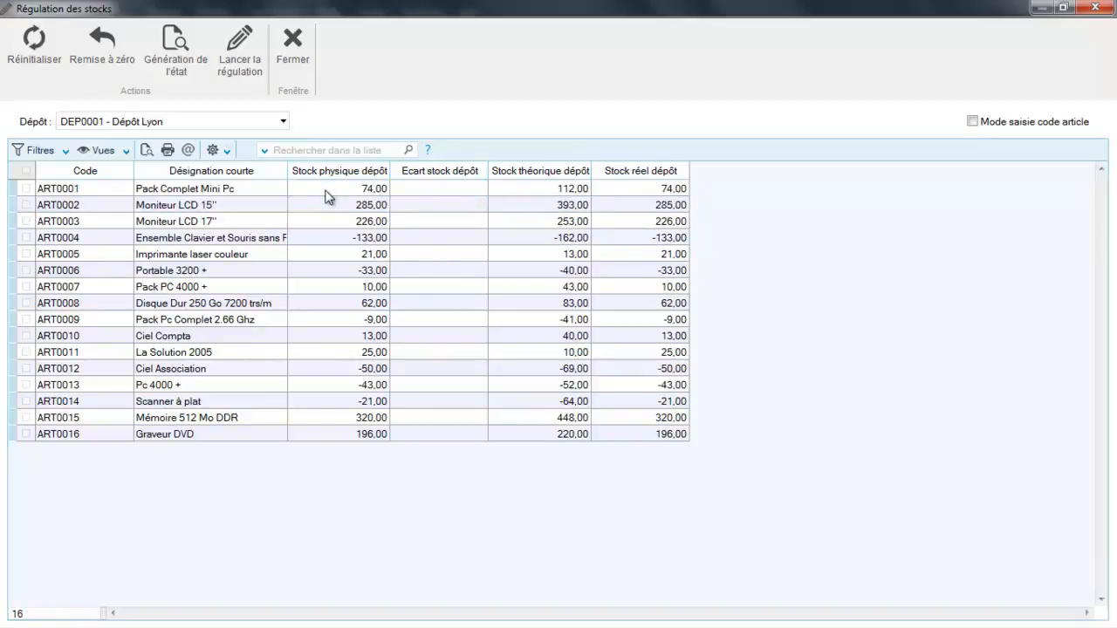
pyautogui.click(325, 191)
pyautogui.click(434, 189)
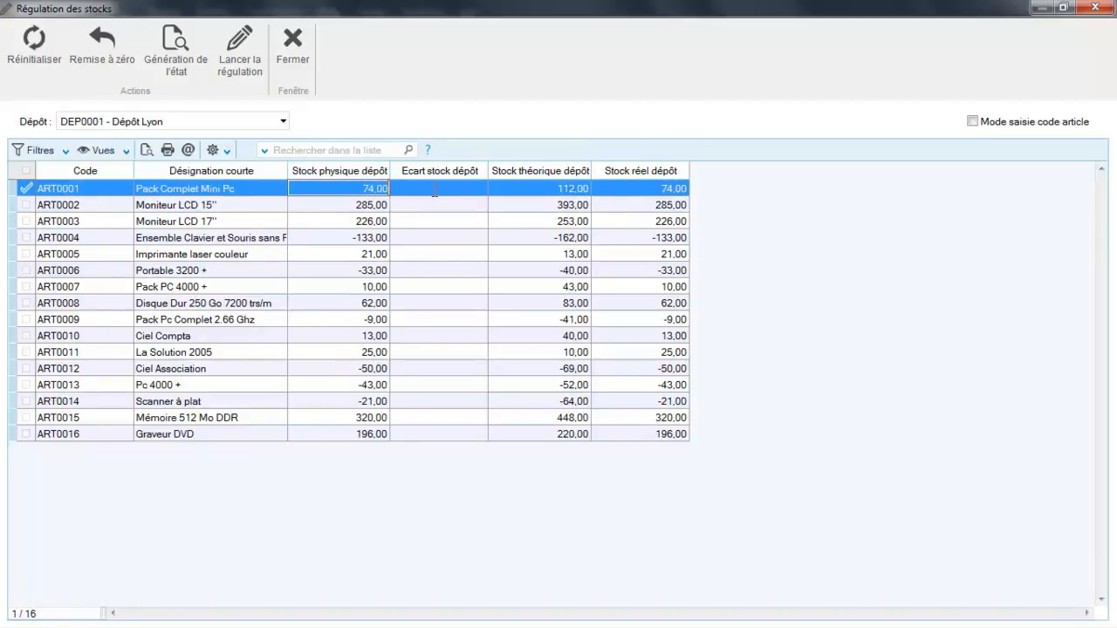
pyautogui.write('7')
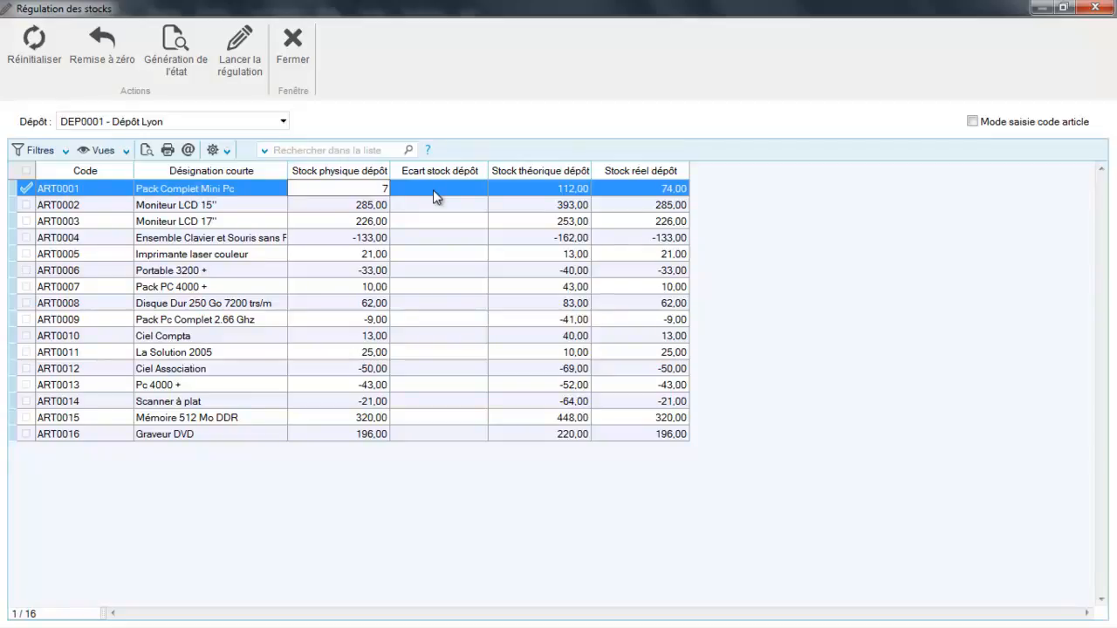
pyautogui.write('3')
pyautogui.press('Return')
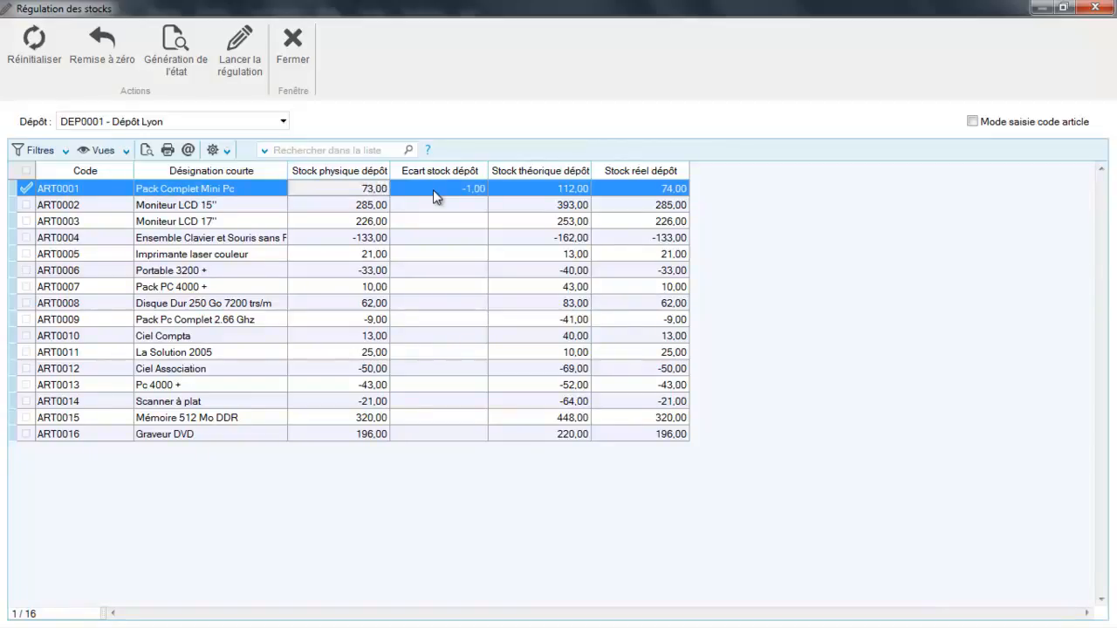
# Set the physical depot stock of ART0010 Ciel Compta to 14
pyautogui.click(360, 344)
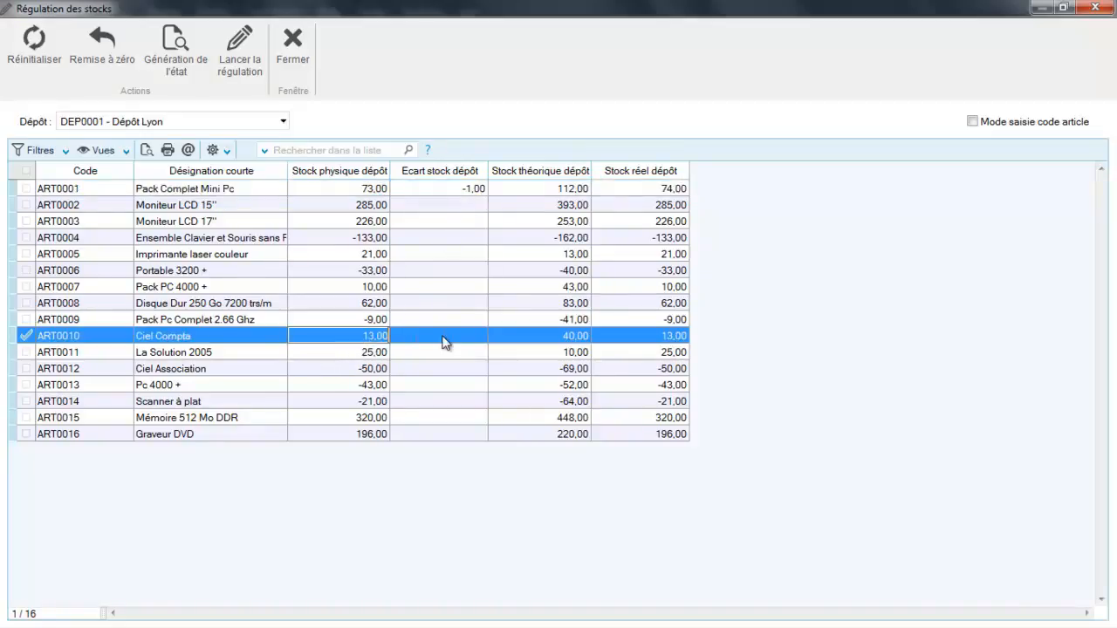
pyautogui.write('14')
pyautogui.press('Return')
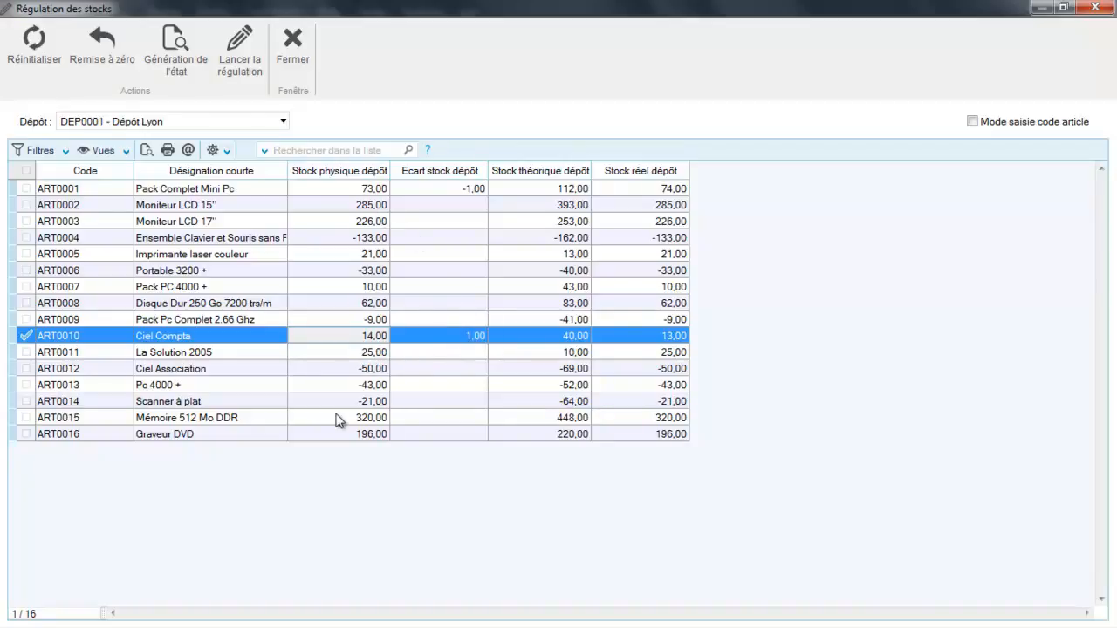
# Run the stock regulation for depot DEP0001 and confirm it
pyautogui.click(244, 54)
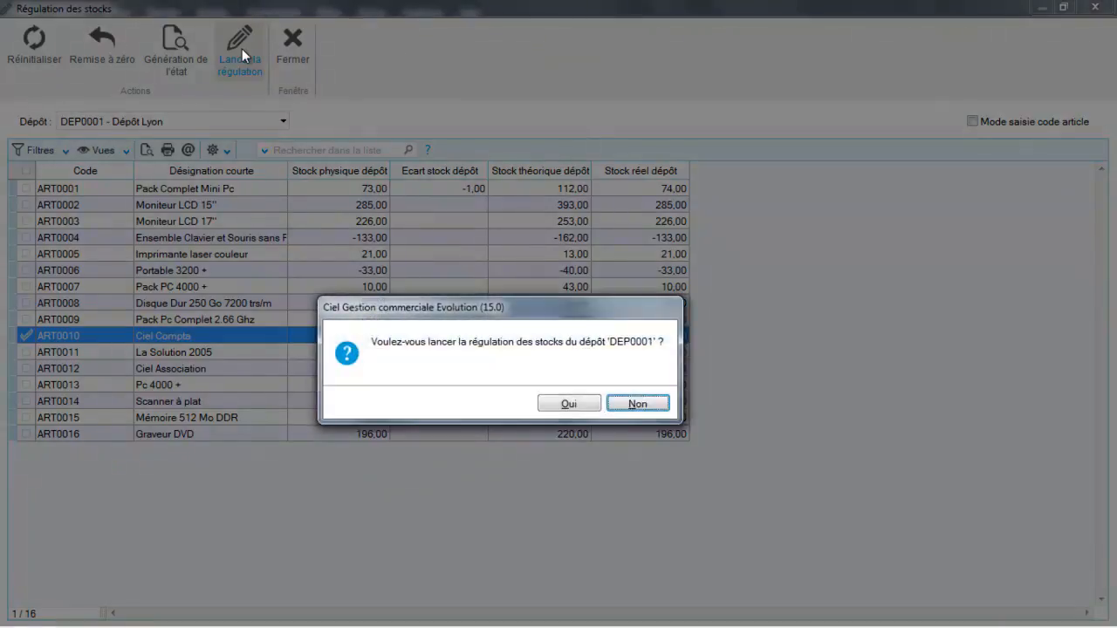
pyautogui.click(570, 402)
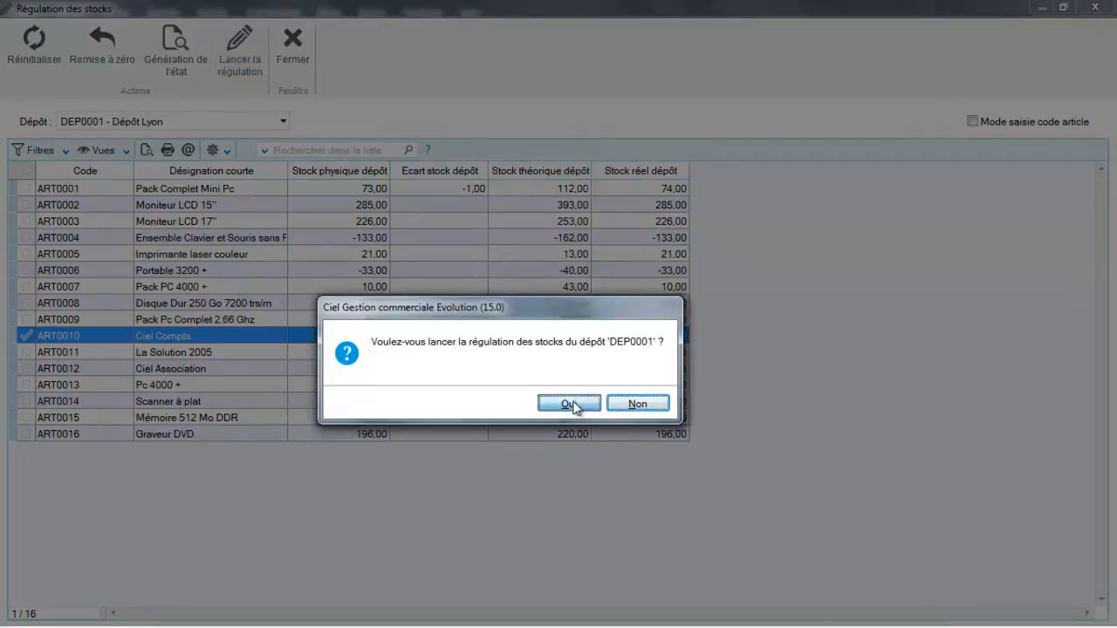
pyautogui.click(603, 406)
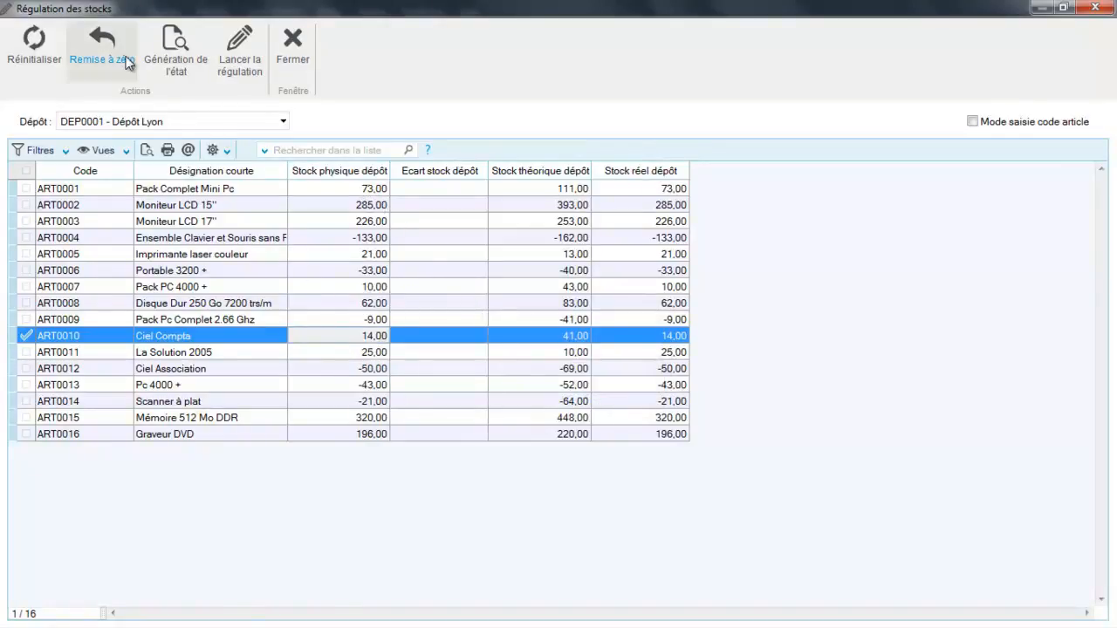
# Preview the Régulation des stocks report, then close the preview and the stock regulation window
pyautogui.click(171, 54)
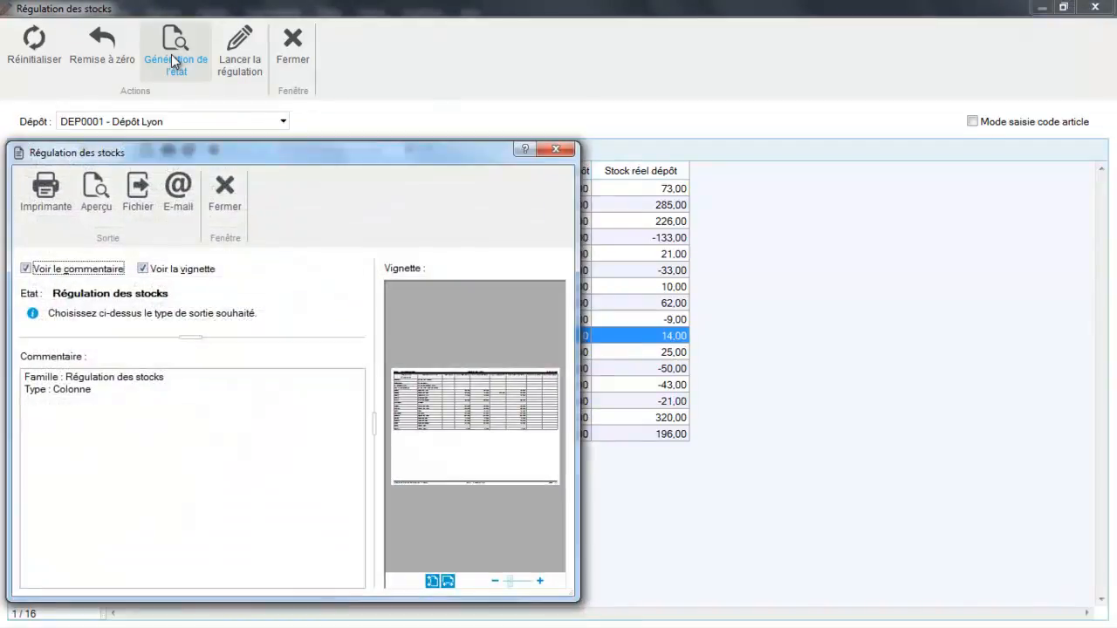
pyautogui.click(96, 205)
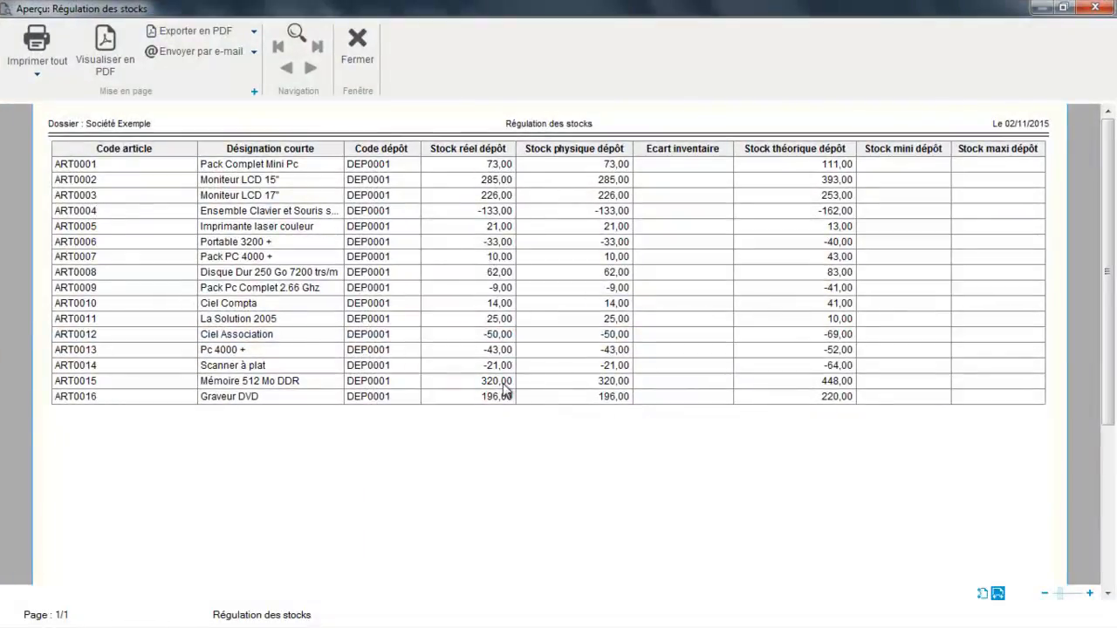
pyautogui.click(358, 43)
pyautogui.click(295, 44)
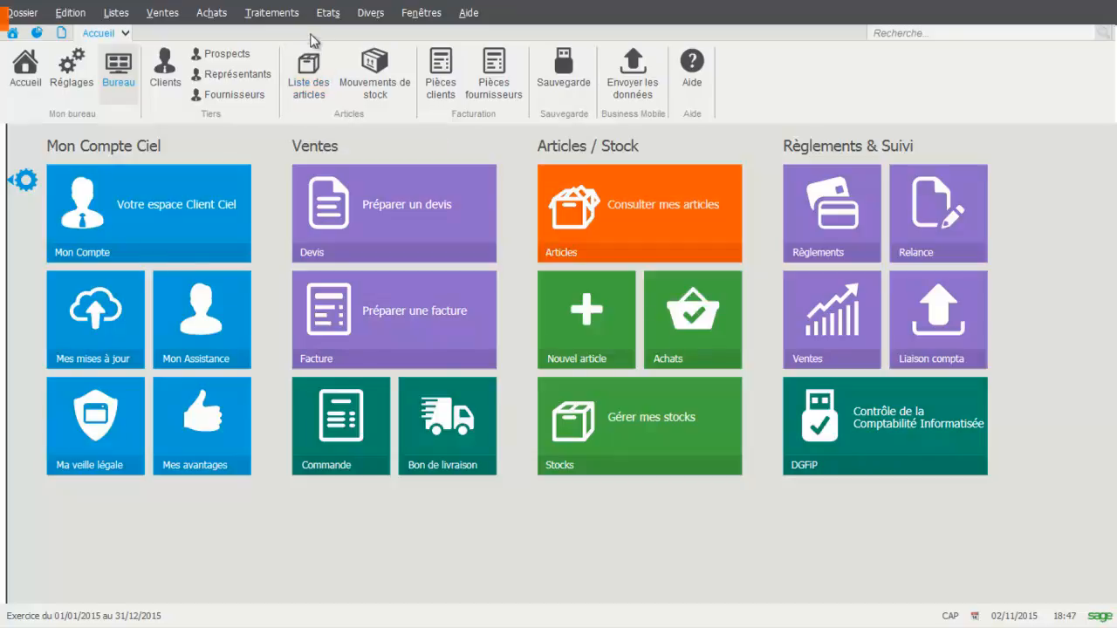
# Preview the Inventaire des articles report without the Quantité physique column, review it down to the grand total, and close it
pyautogui.click(328, 14)
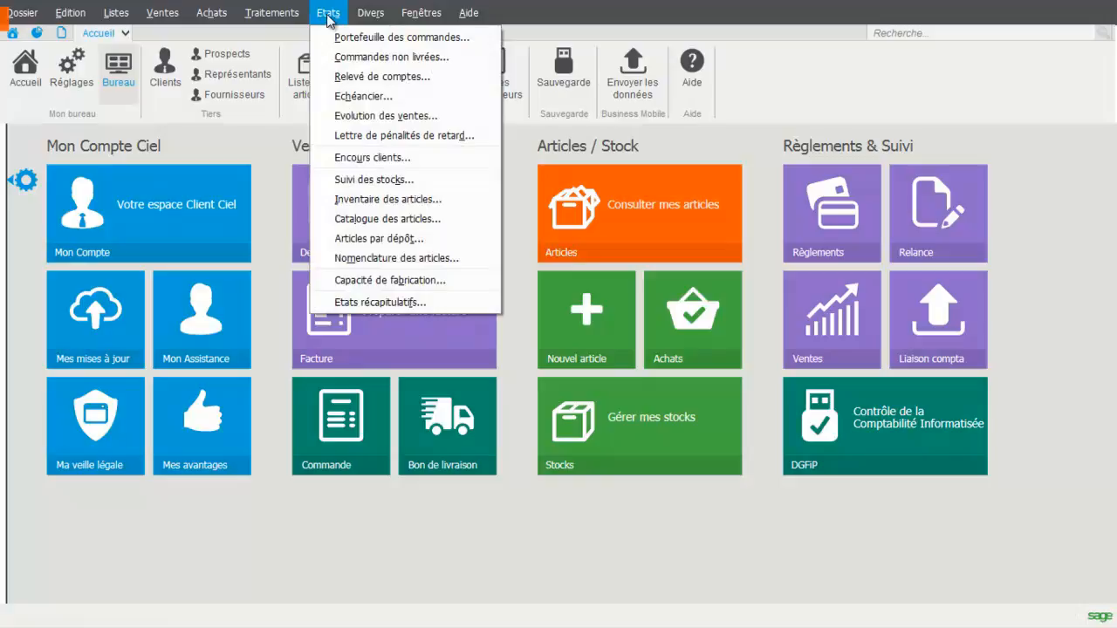
pyautogui.click(361, 200)
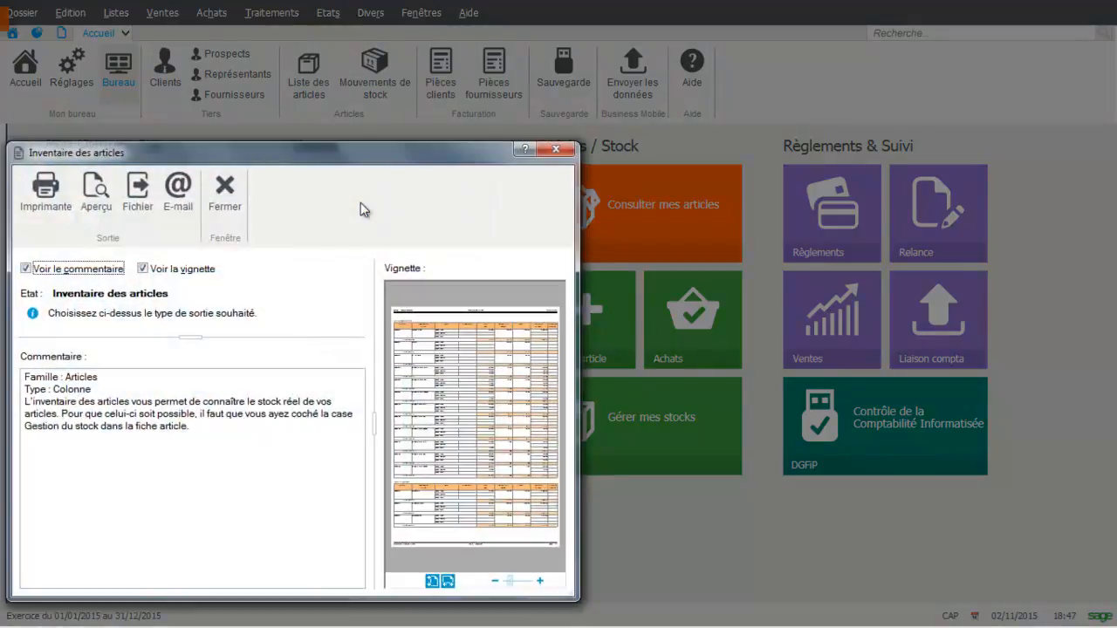
pyautogui.click(103, 210)
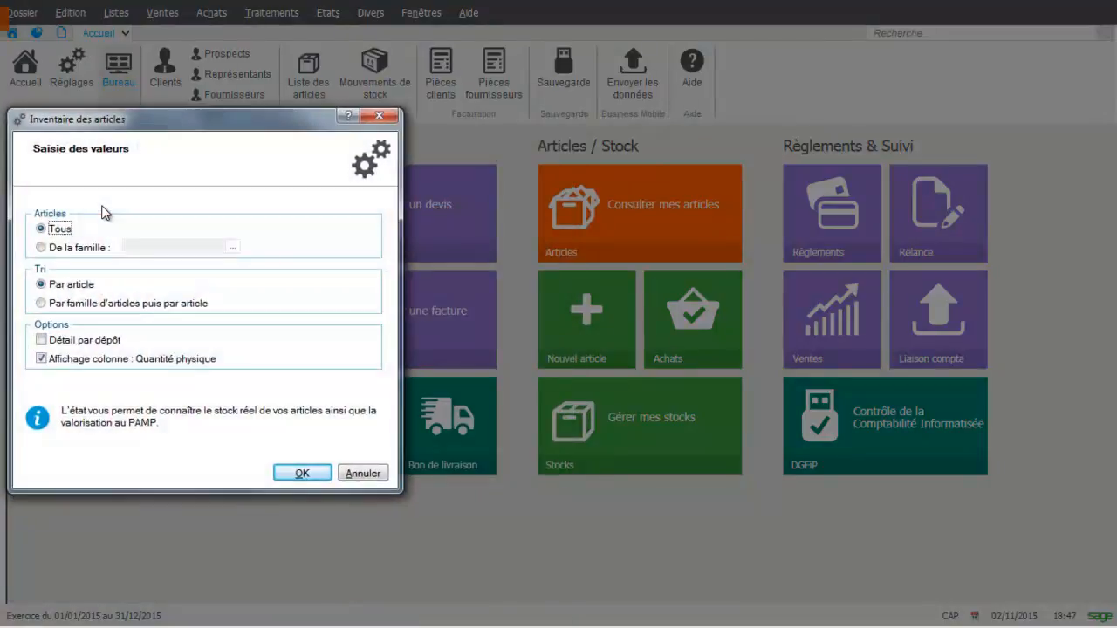
pyautogui.click(44, 362)
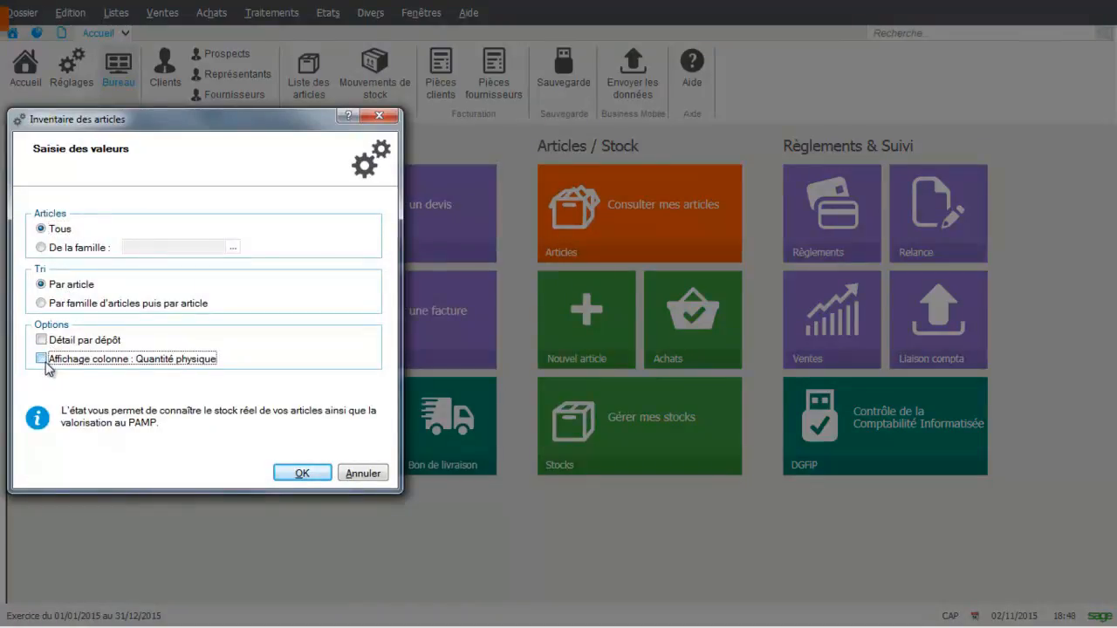
pyautogui.click(302, 474)
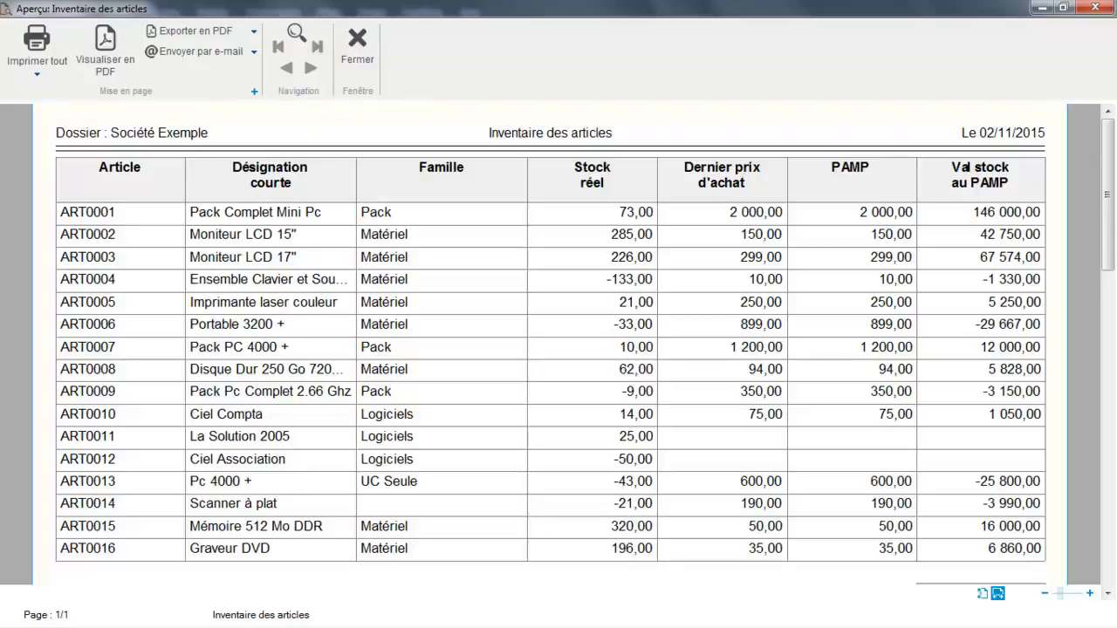
pyautogui.moveTo(1112, 147); pyautogui.dragTo(1113, 261)
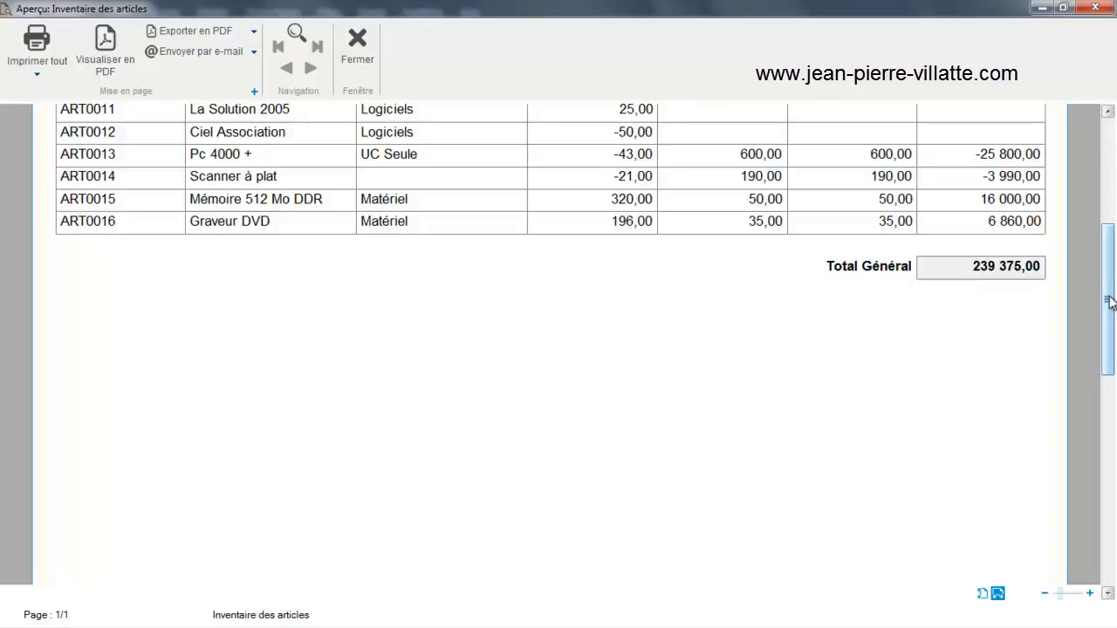
pyautogui.moveTo(1109, 302); pyautogui.dragTo(1109, 234)
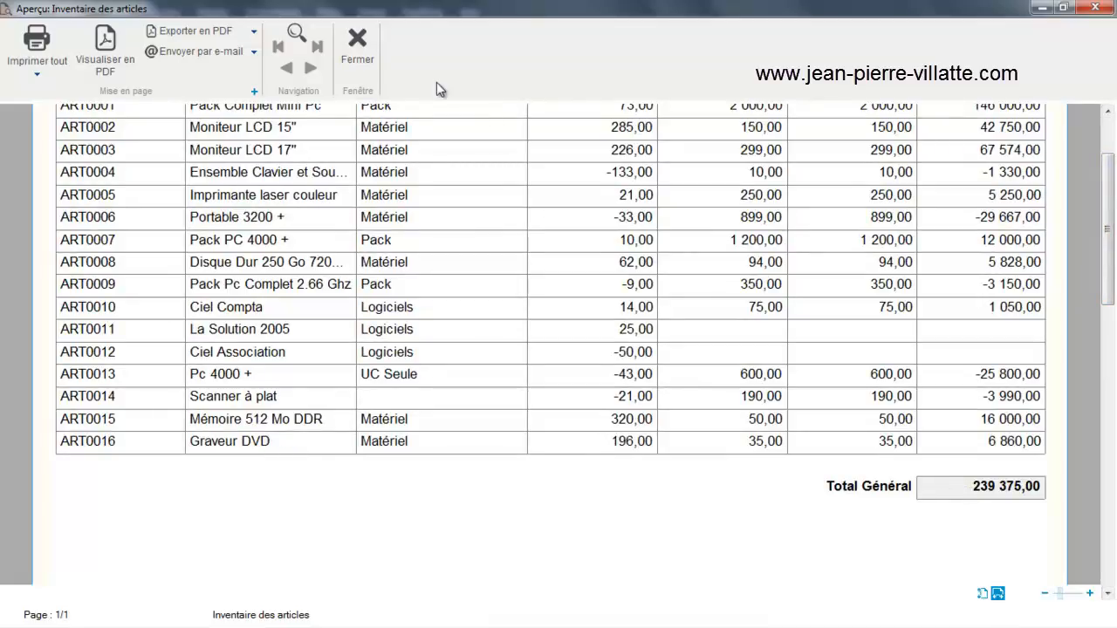
pyautogui.click(370, 60)
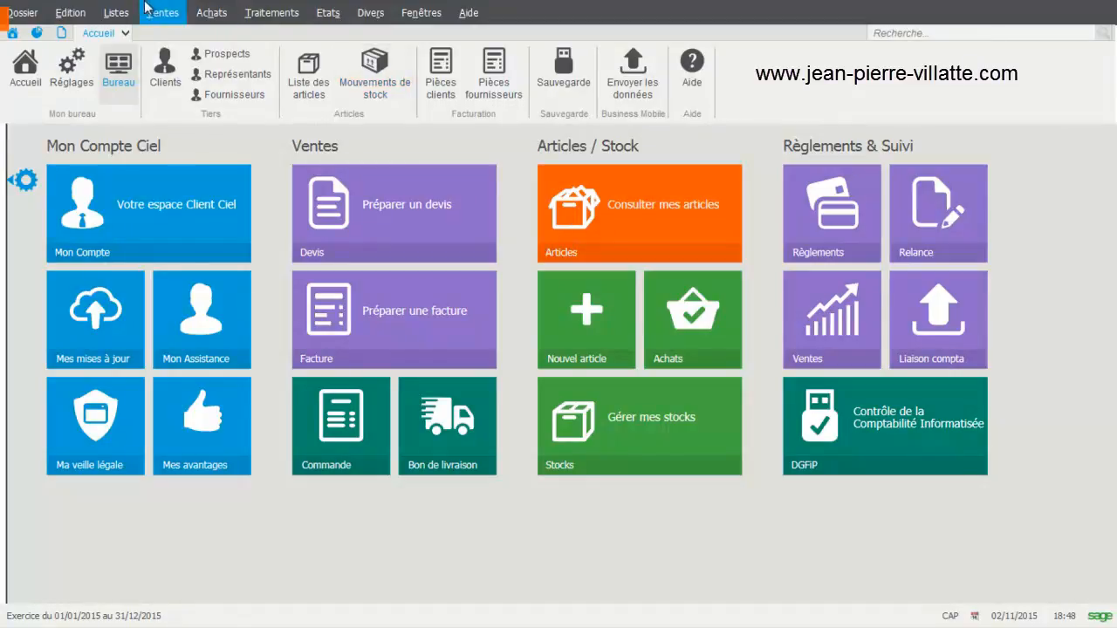
# Open the list of articles to check the theoretical and real stock levels
pyautogui.click(121, 14)
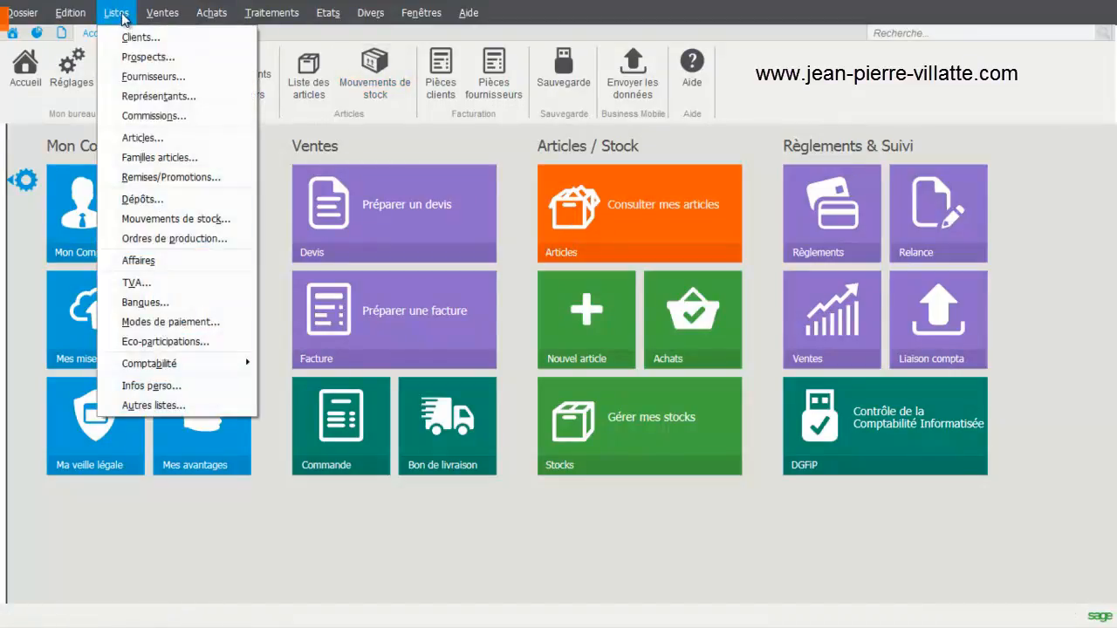
pyautogui.click(140, 138)
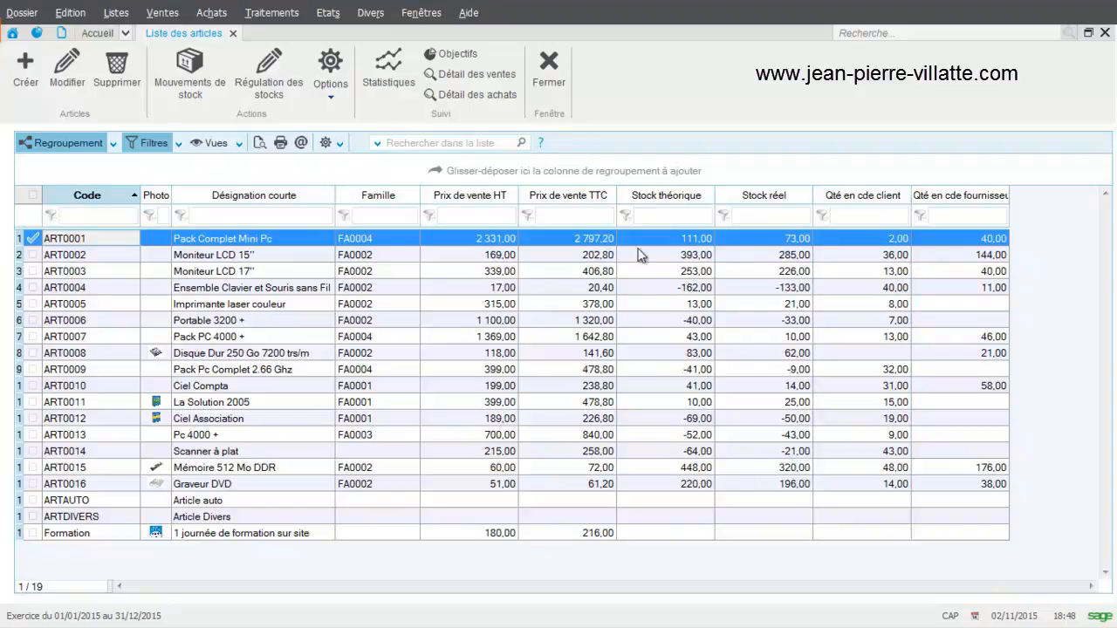
# Close the article list, then open the stock movements list and filter it on article ART0001
pyautogui.click(553, 69)
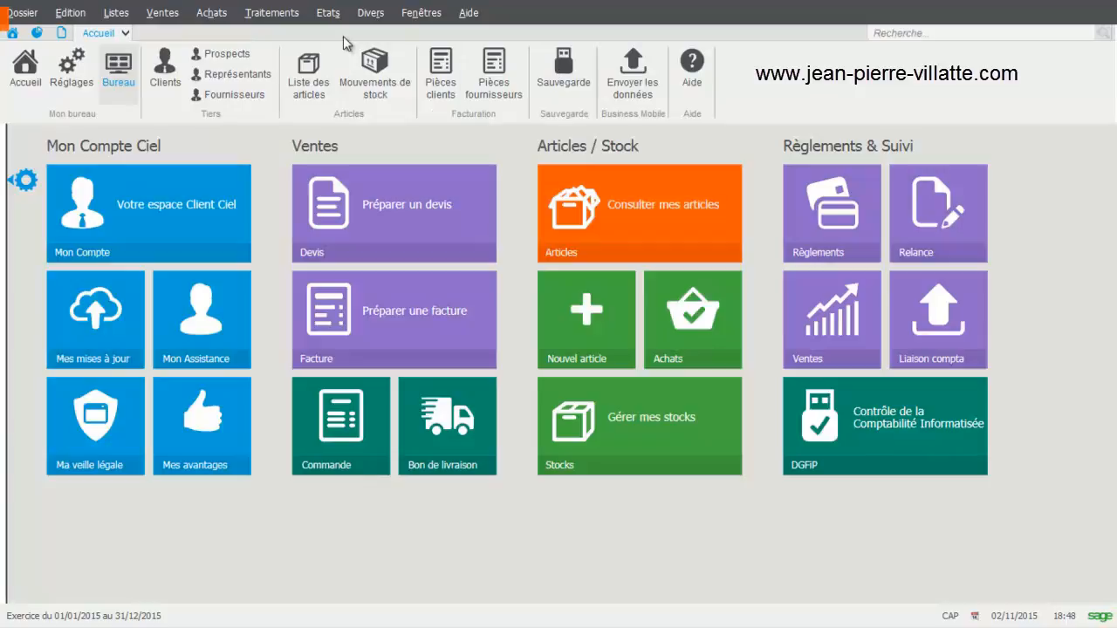
pyautogui.click(123, 19)
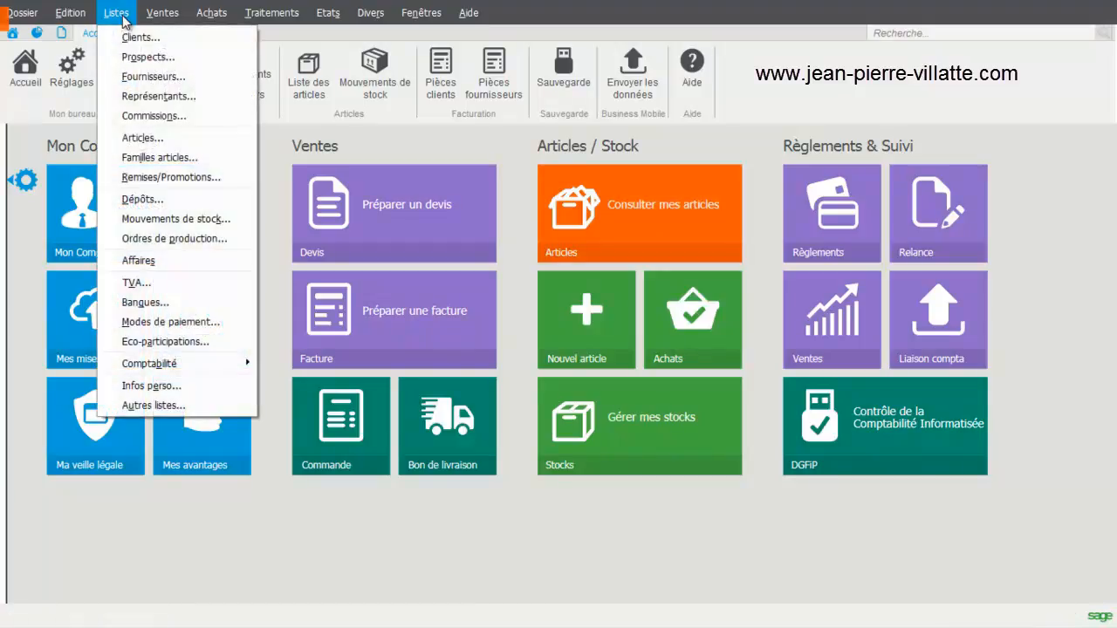
pyautogui.click(166, 220)
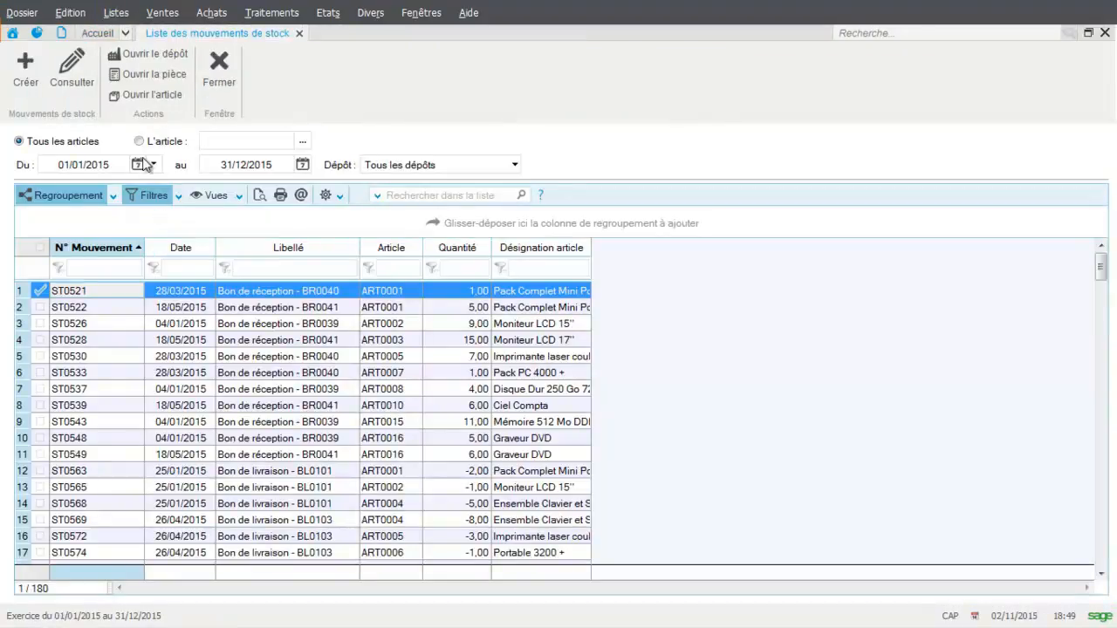
pyautogui.click(302, 141)
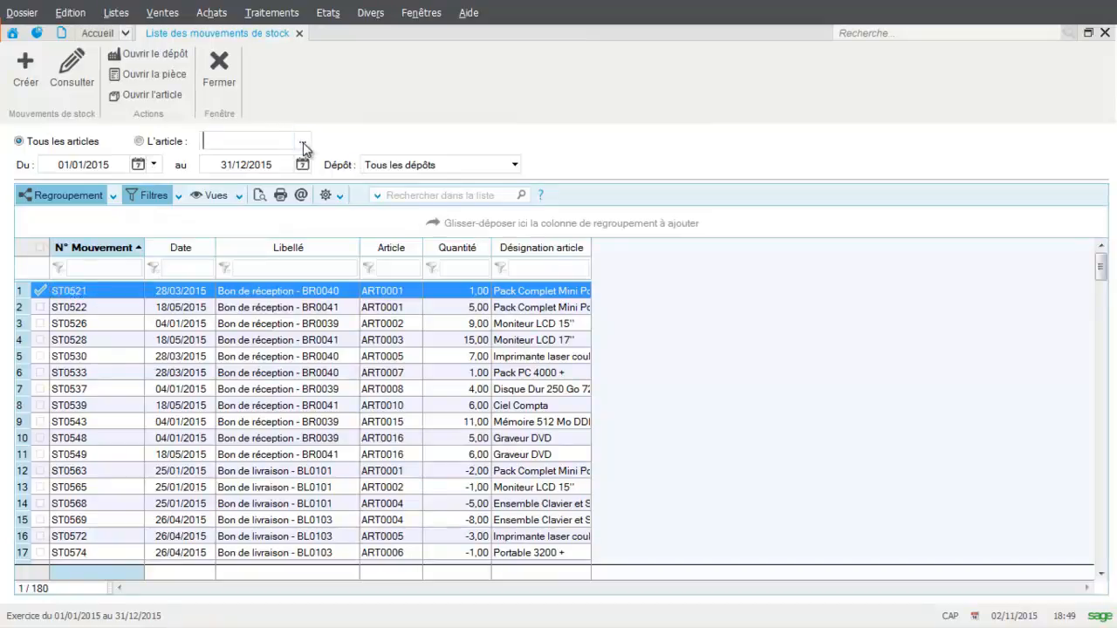
pyautogui.doubleClick(196, 278)
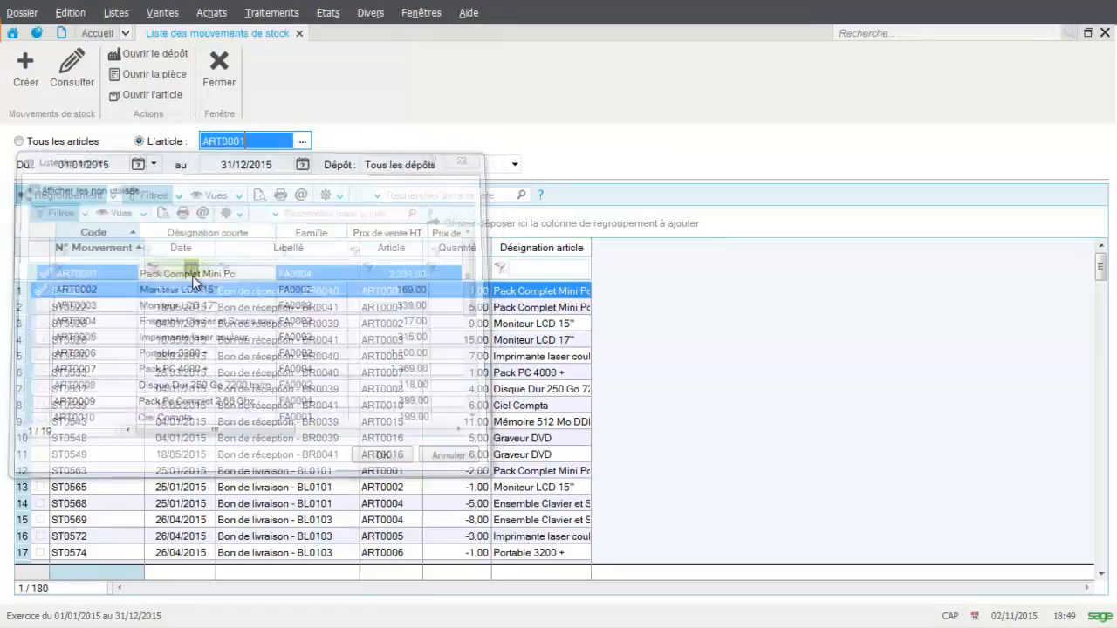
# Create a new stock movement and assign it article ART0001, Pack Complet Mini Pc
pyautogui.click(25, 75)
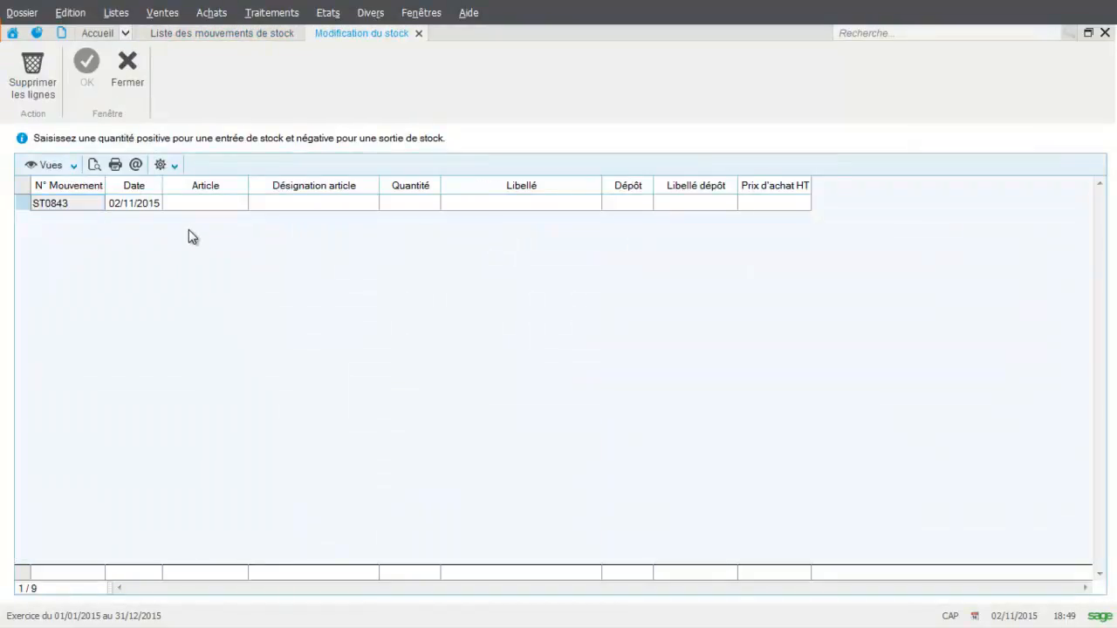
pyautogui.click(202, 203)
pyautogui.click(240, 203)
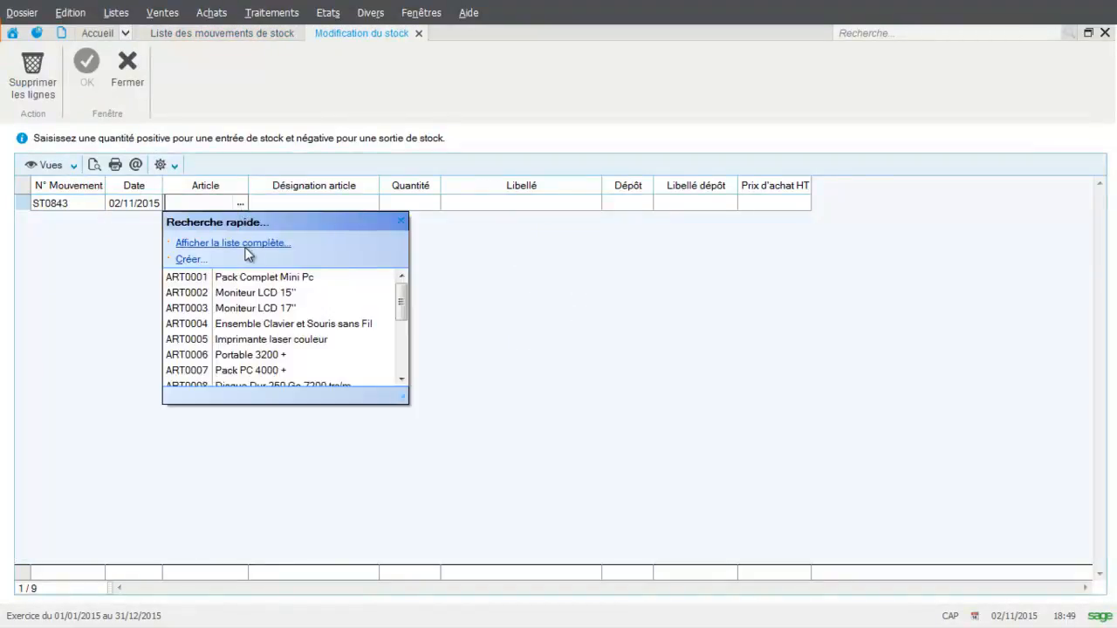
pyautogui.click(247, 277)
pyautogui.click(300, 204)
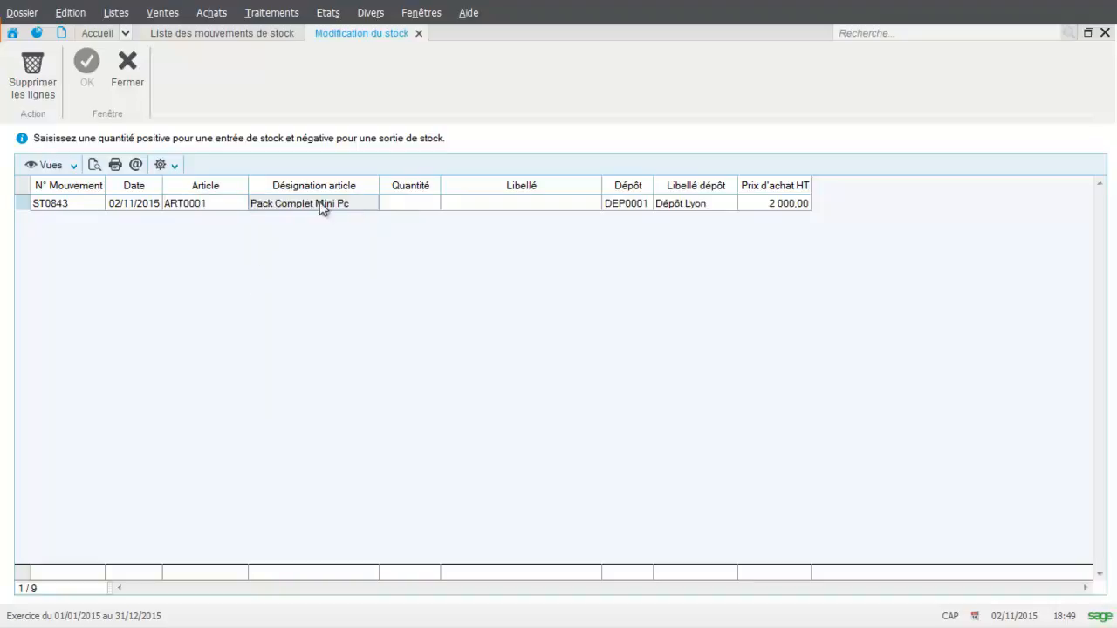
# Enter a quantity of 1 and the label "Retour" for the ART0001 movement, and validate it
pyautogui.click(404, 203)
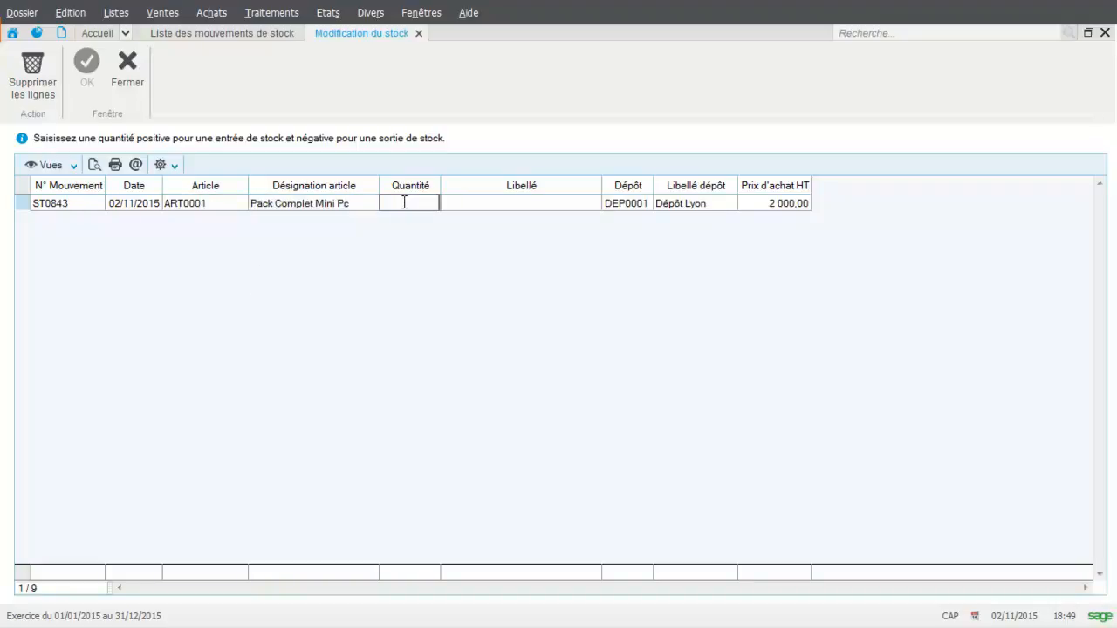
pyautogui.press('capslock')
pyautogui.press('capslock')
pyautogui.press('Return')
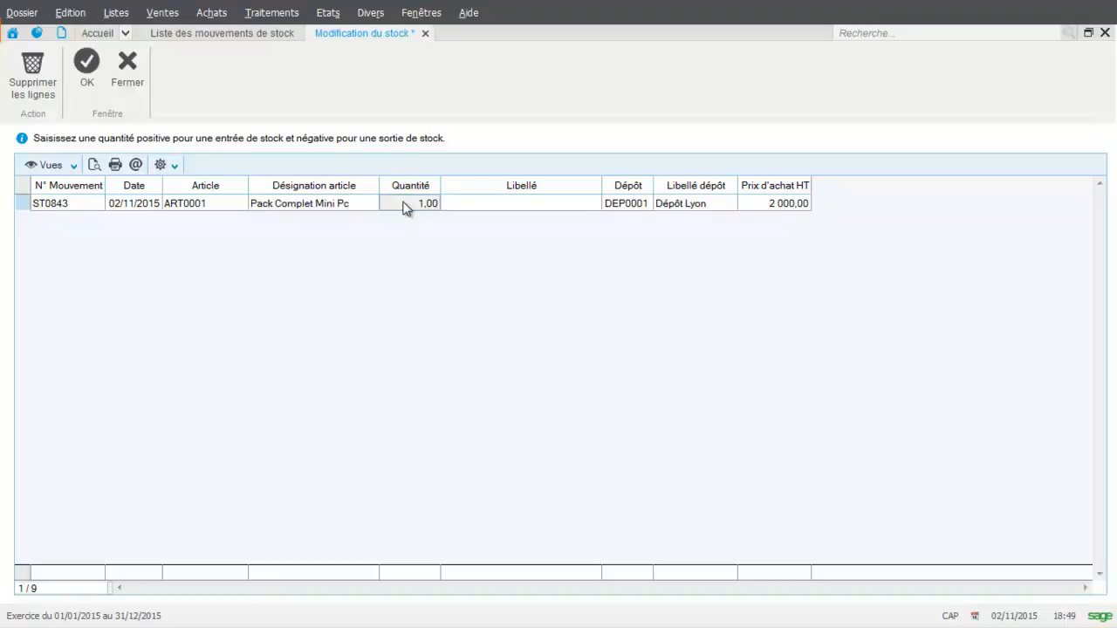
pyautogui.click(484, 206)
pyautogui.press('capslock')
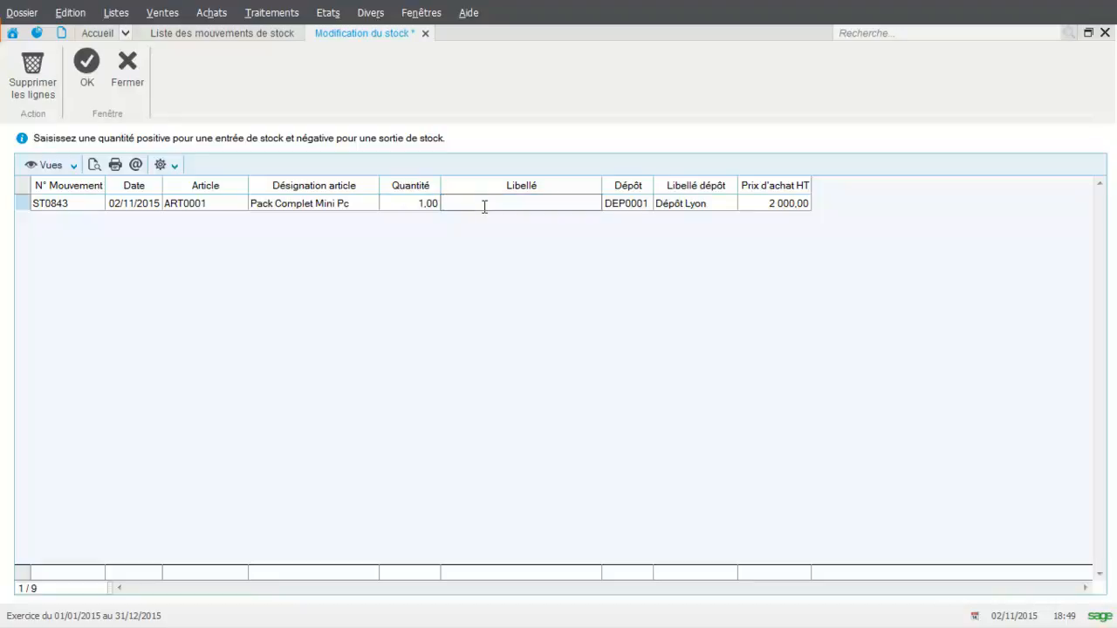
pyautogui.write('Retour')
pyautogui.press('Tab')
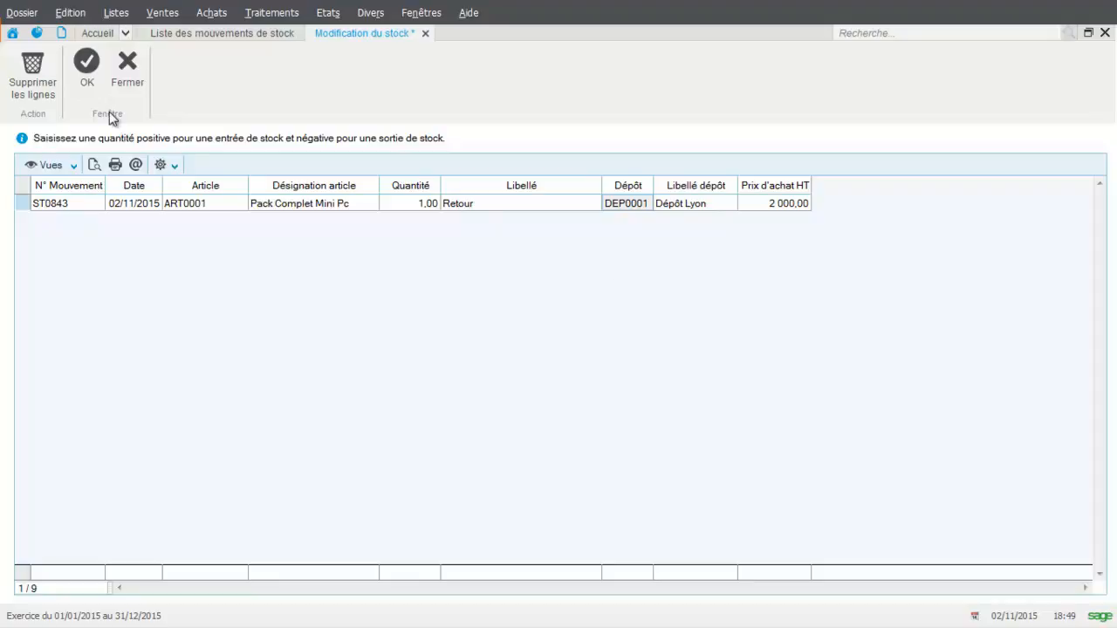
pyautogui.click(86, 71)
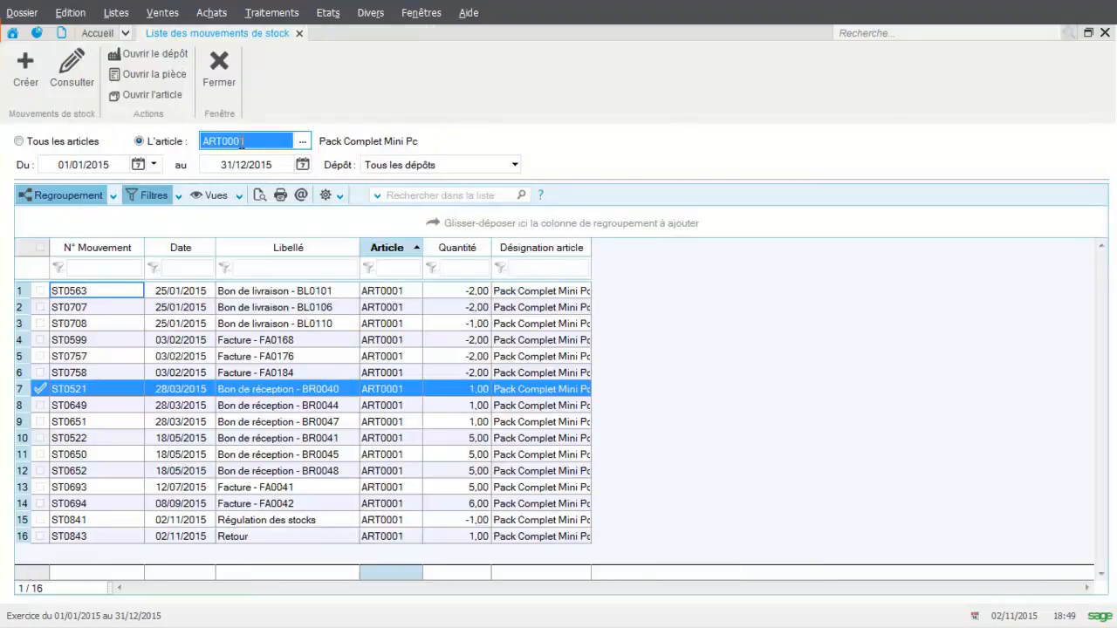
# Filter the movements list on article ART0002 and create a new stock movement for ART0002, Moniteur LCD 15''
pyautogui.click(303, 141)
pyautogui.doubleClick(210, 289)
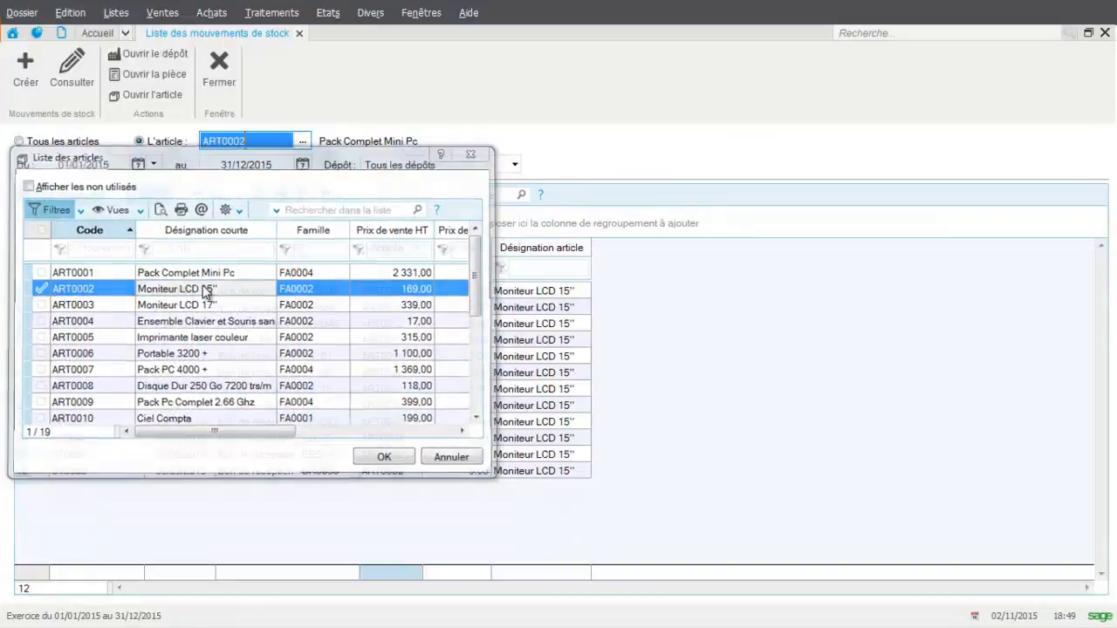
pyautogui.click(26, 68)
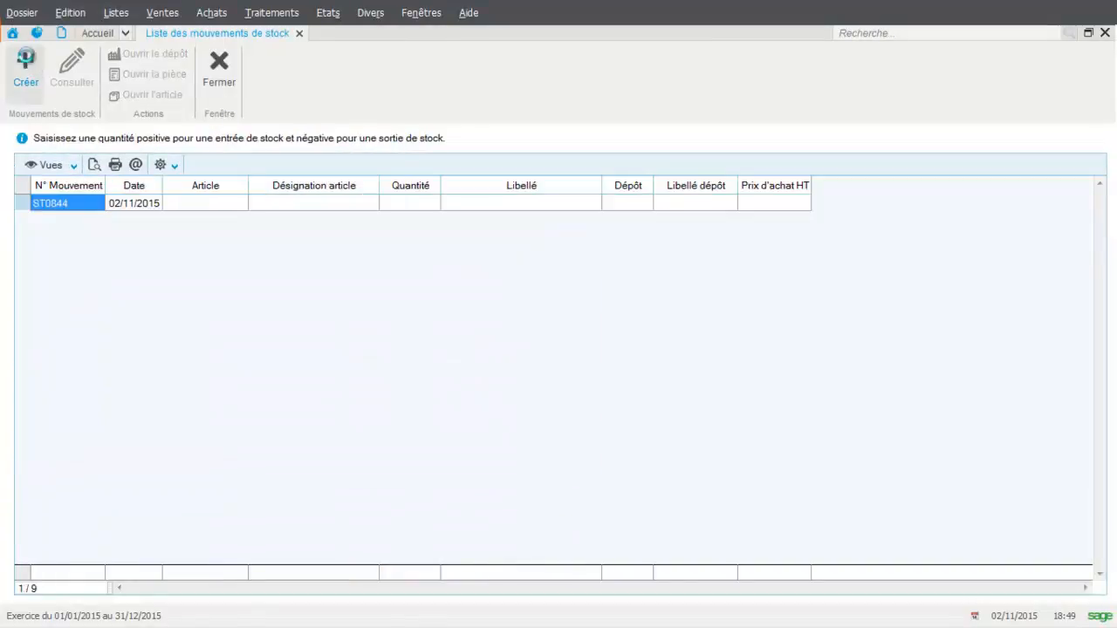
pyautogui.click(187, 199)
pyautogui.click(239, 203)
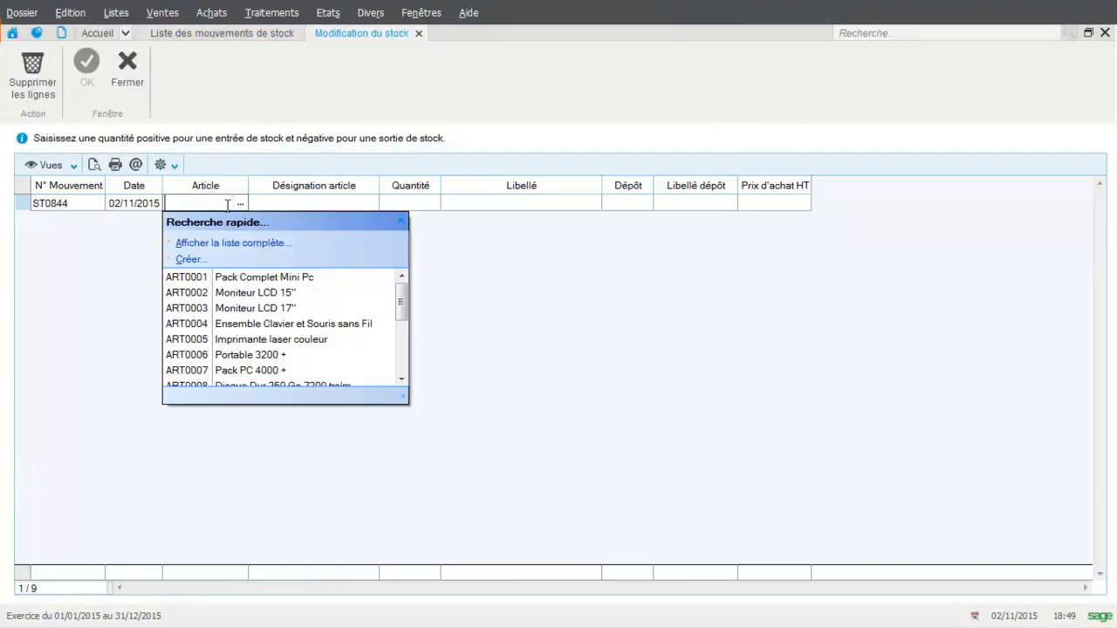
pyautogui.click(231, 292)
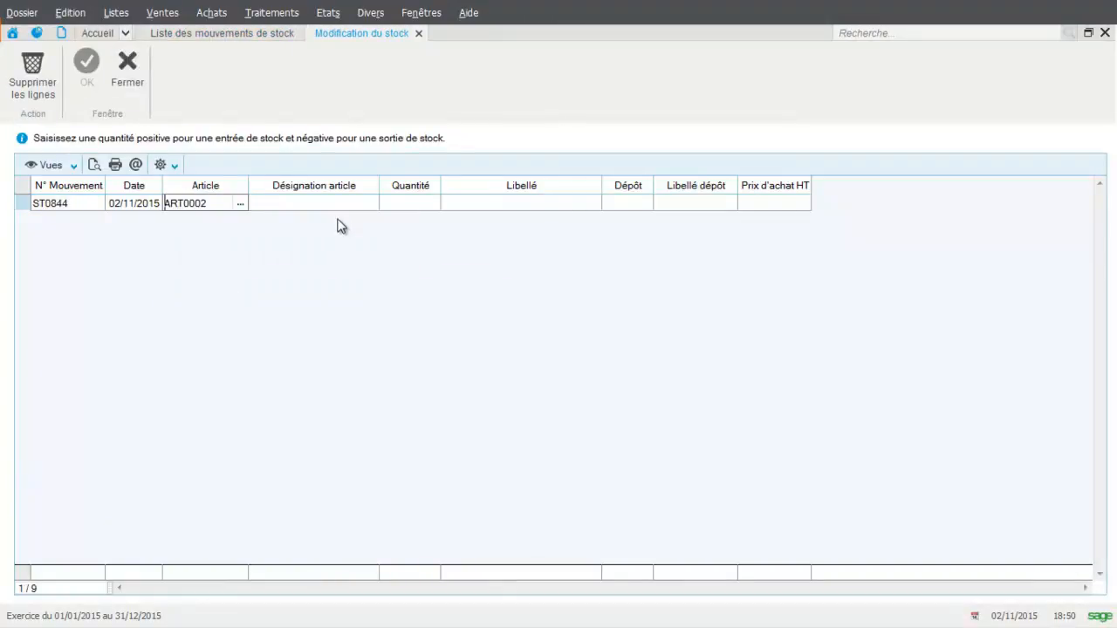
# Enter a quantity of -1 and the label "Casse" for the ART0002 movement, validate it, and close the movements list
pyautogui.click(408, 199)
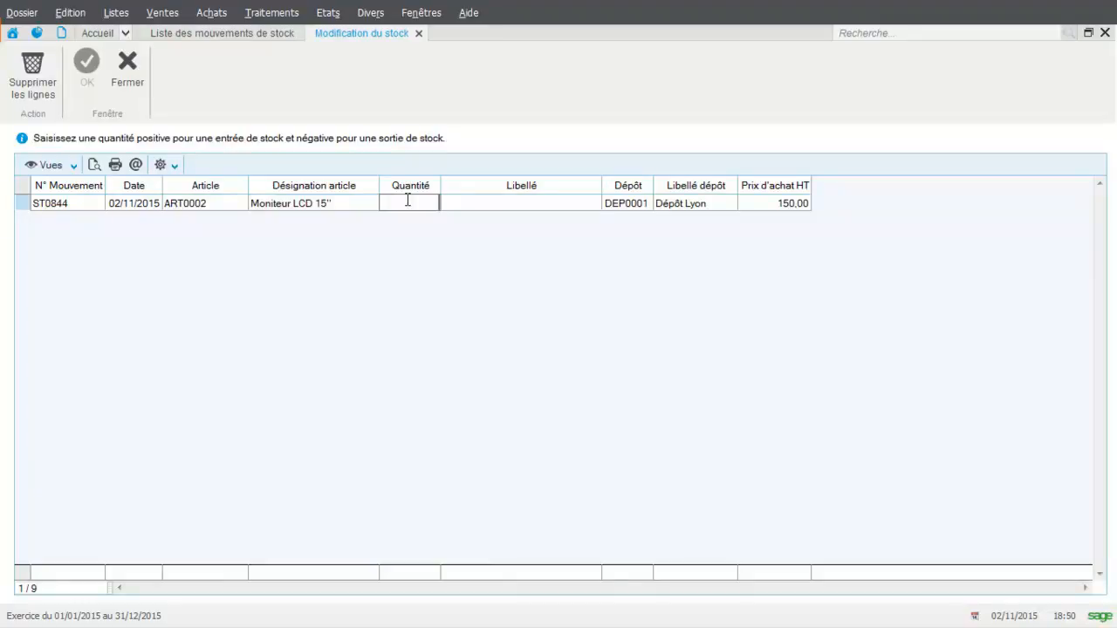
pyautogui.press('capslock')
pyautogui.write('6')
pyautogui.press('BackSpace')
pyautogui.press('capslock')
pyautogui.write('-1')
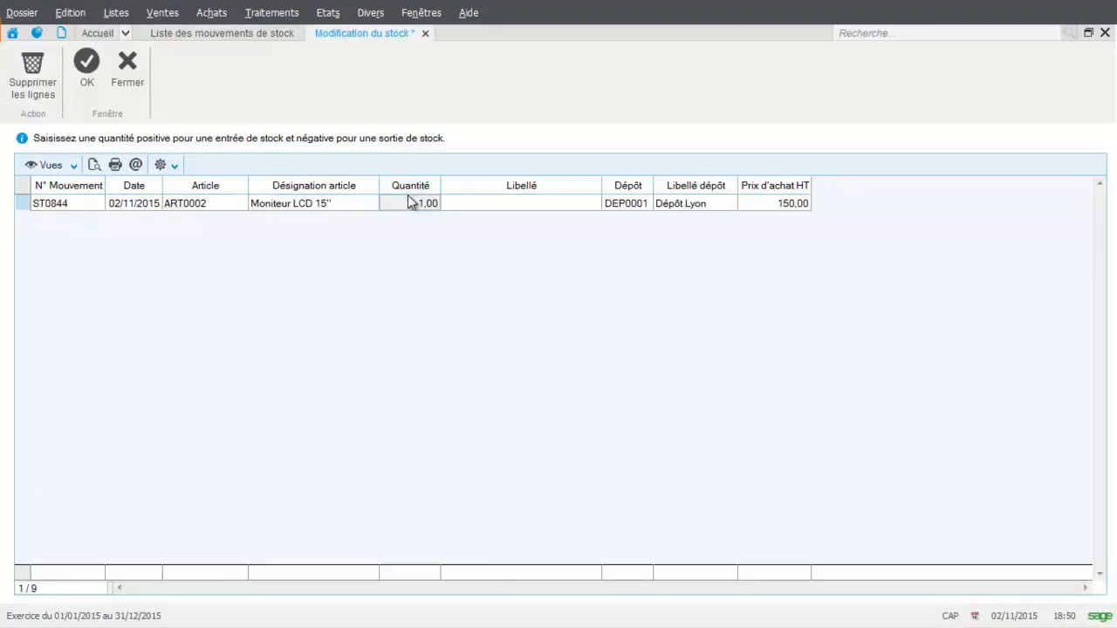
pyautogui.click(476, 201)
pyautogui.write('Ca')
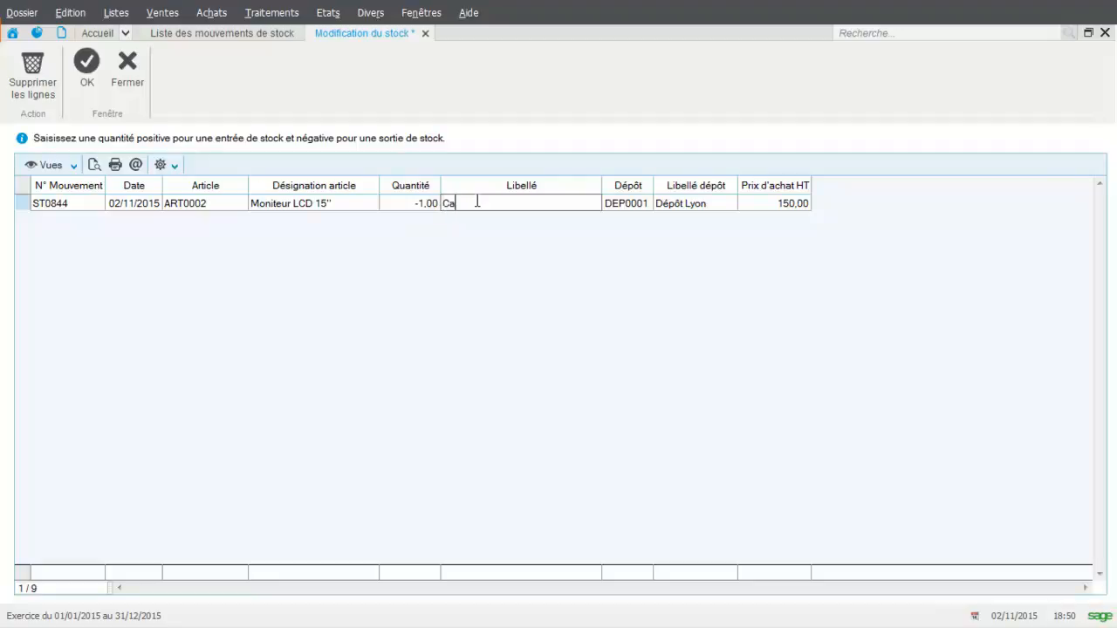
pyautogui.write('sse')
pyautogui.press('Tab')
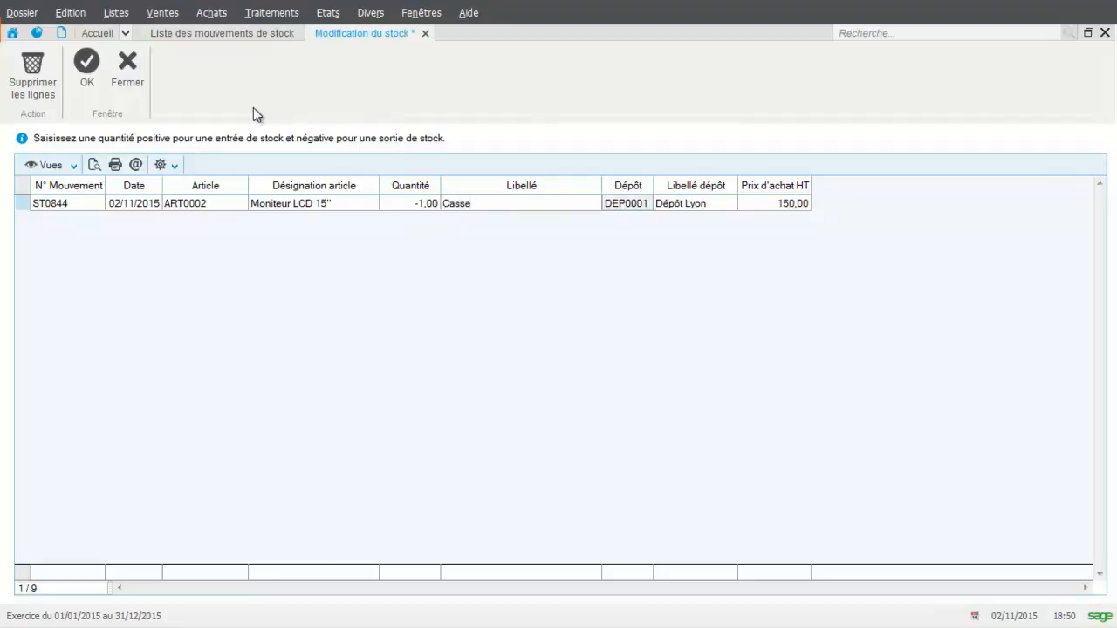
pyautogui.click(90, 77)
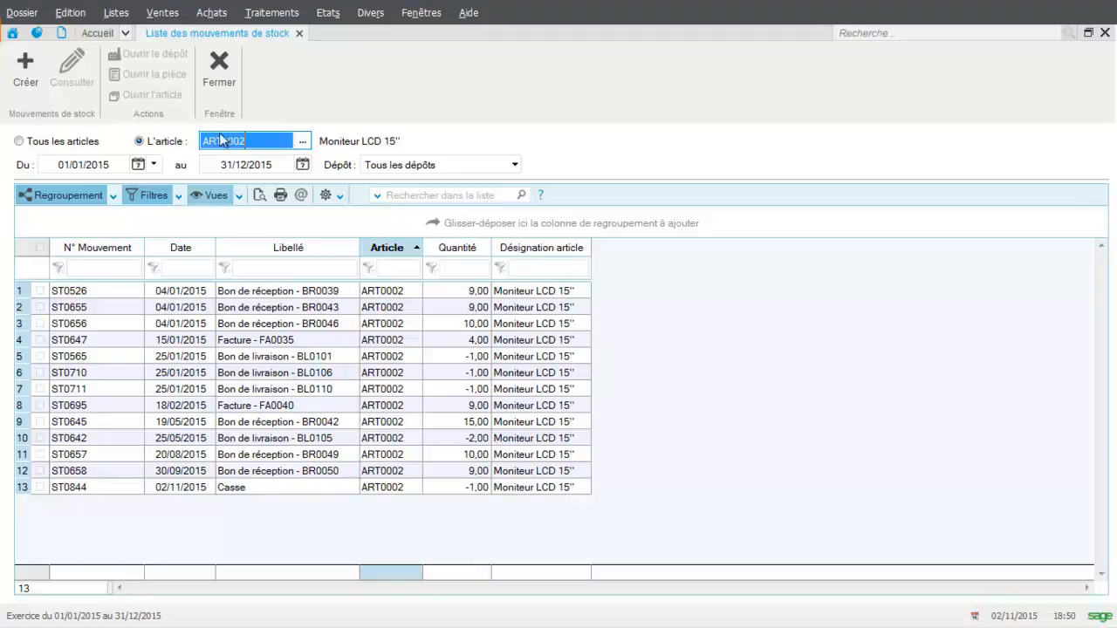
pyautogui.click(219, 85)
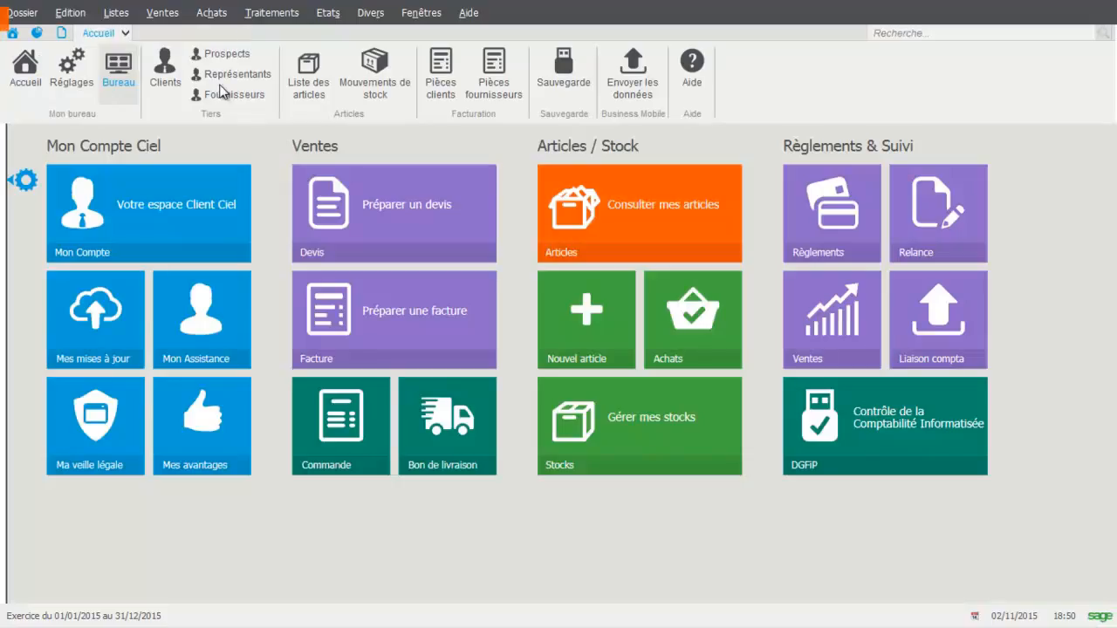
# Preview the Suivi des stocks report on screen with the Surstockage type for all articles and depots, and close it
pyautogui.click(329, 14)
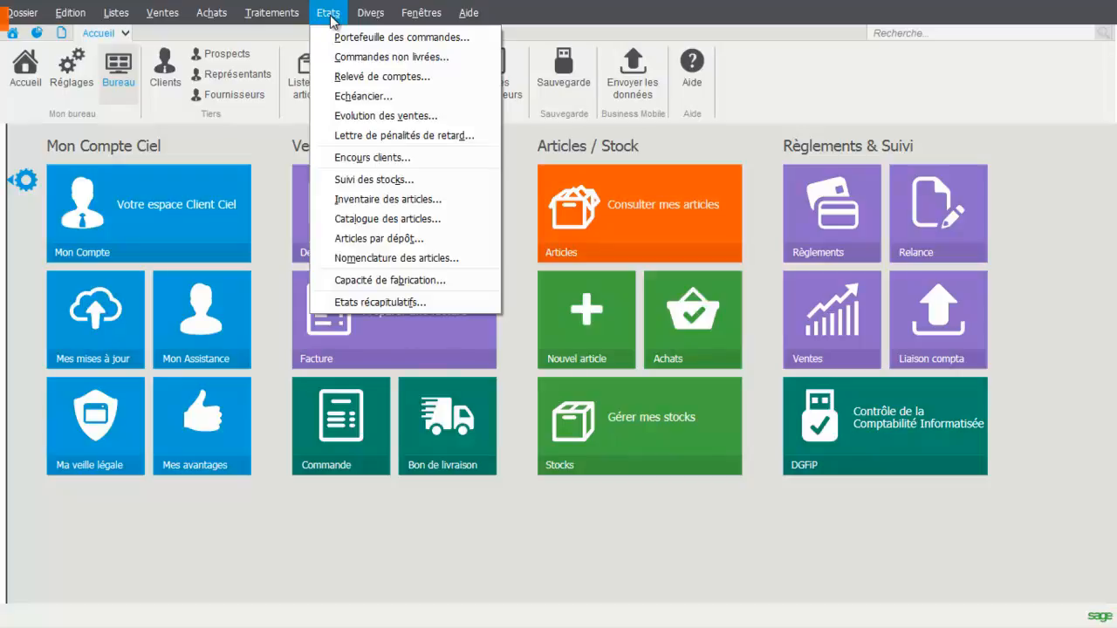
pyautogui.click(351, 185)
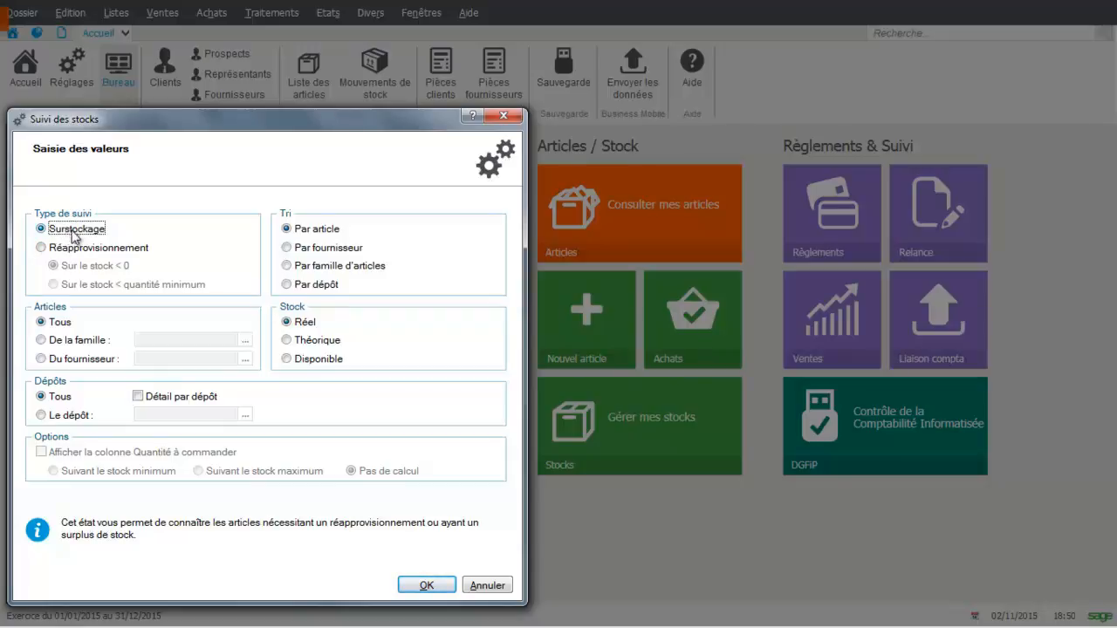
pyautogui.click(60, 248)
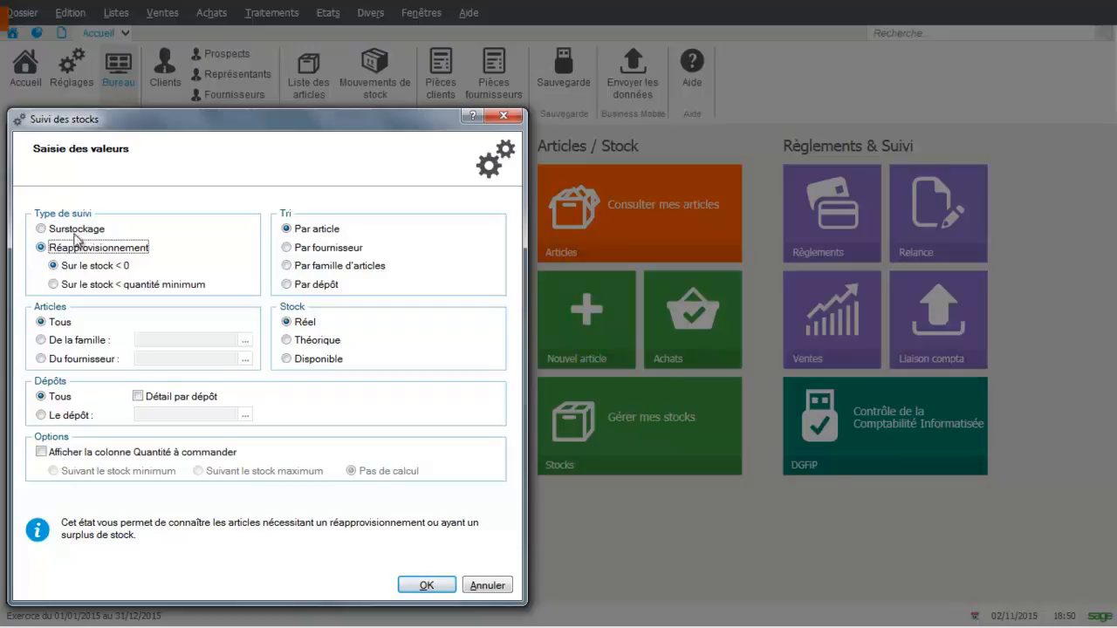
pyautogui.click(77, 230)
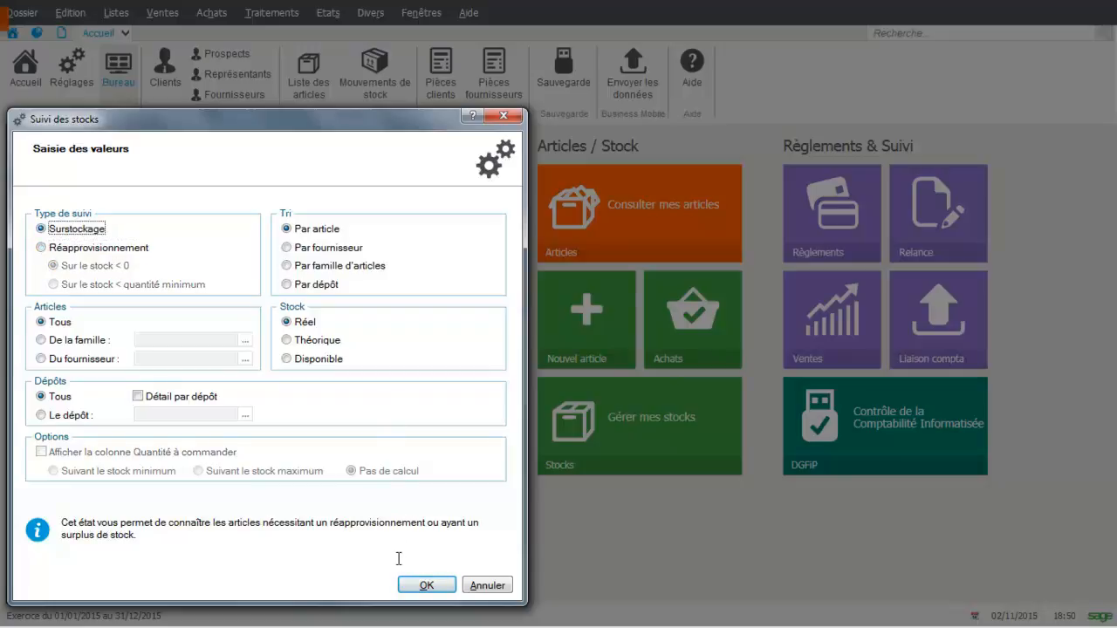
pyautogui.click(427, 584)
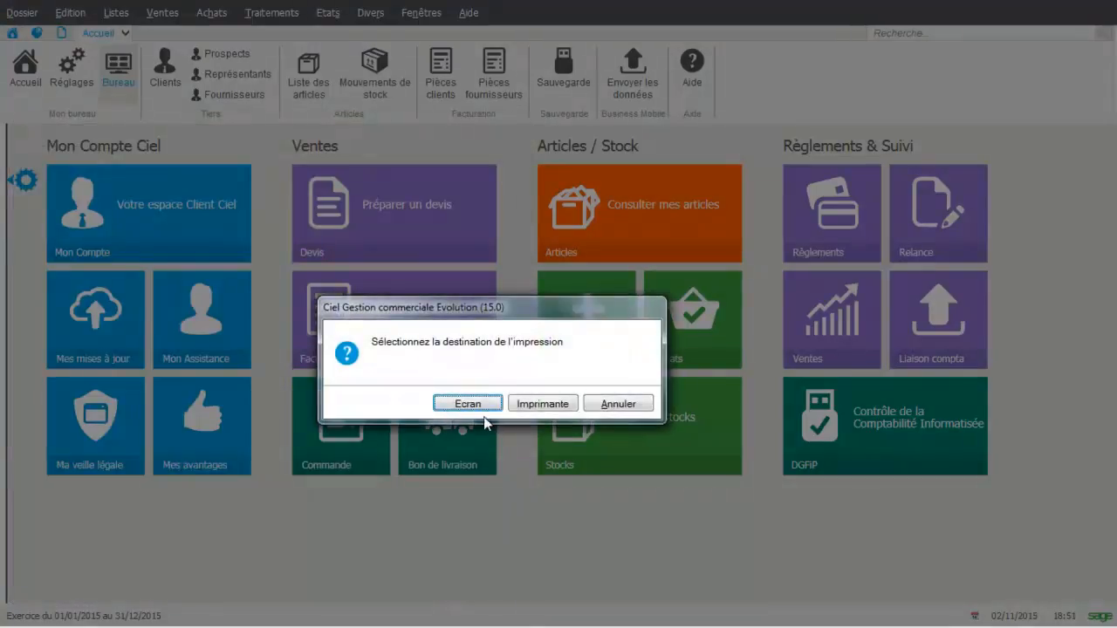
pyautogui.click(463, 404)
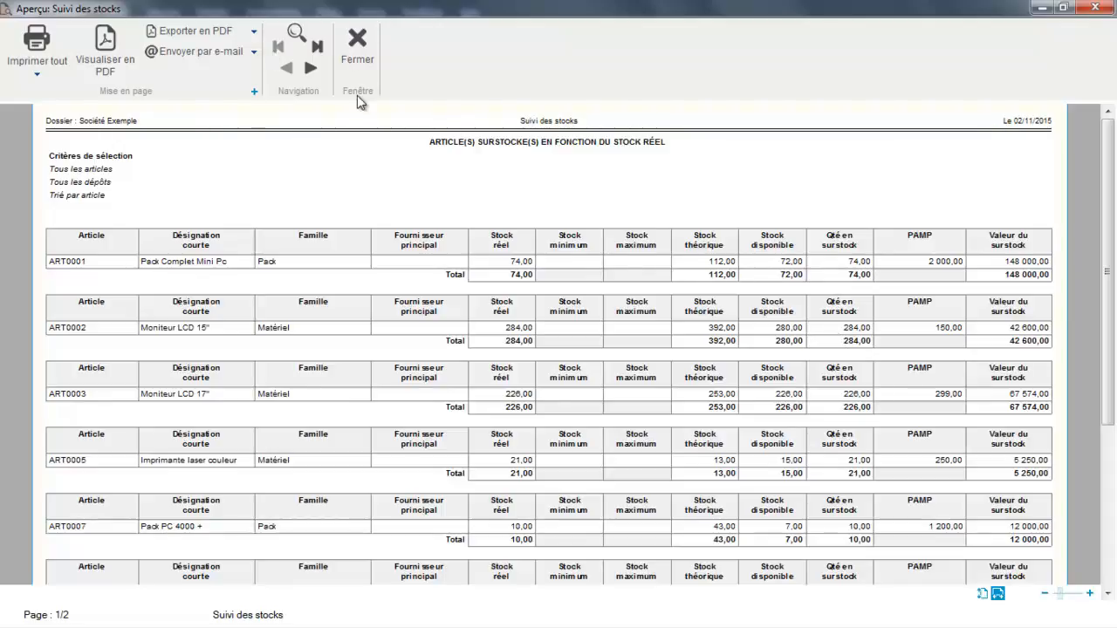
pyautogui.click(357, 61)
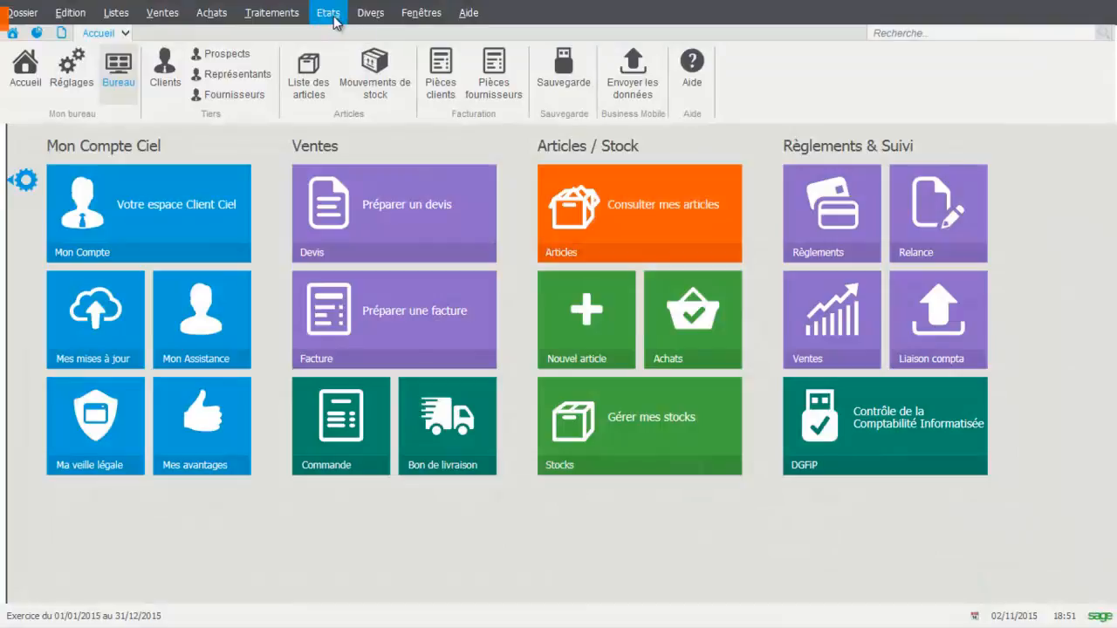
# Preview the Suivi des stocks report on screen as Réapprovisionnement for real stock below 0, and close the preview
pyautogui.click(330, 13)
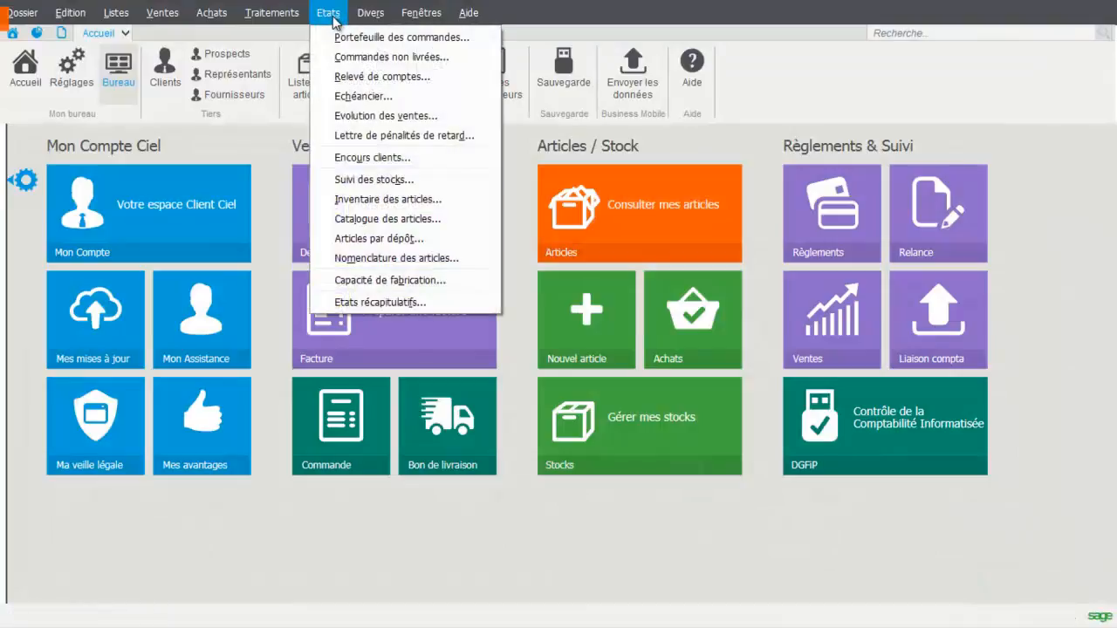
pyautogui.click(347, 182)
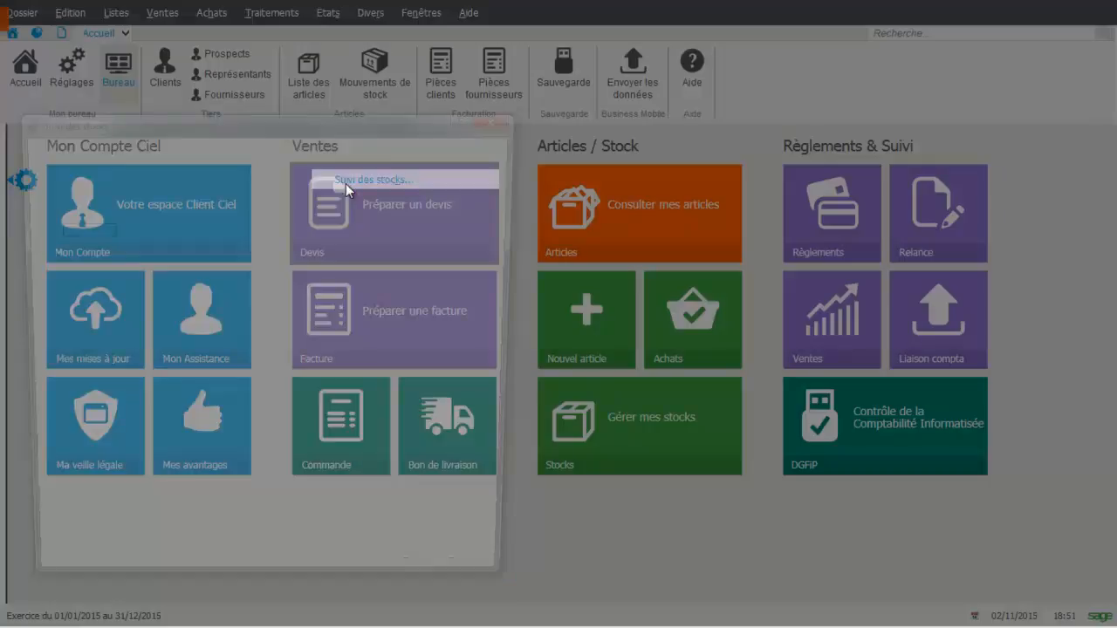
pyautogui.click(69, 250)
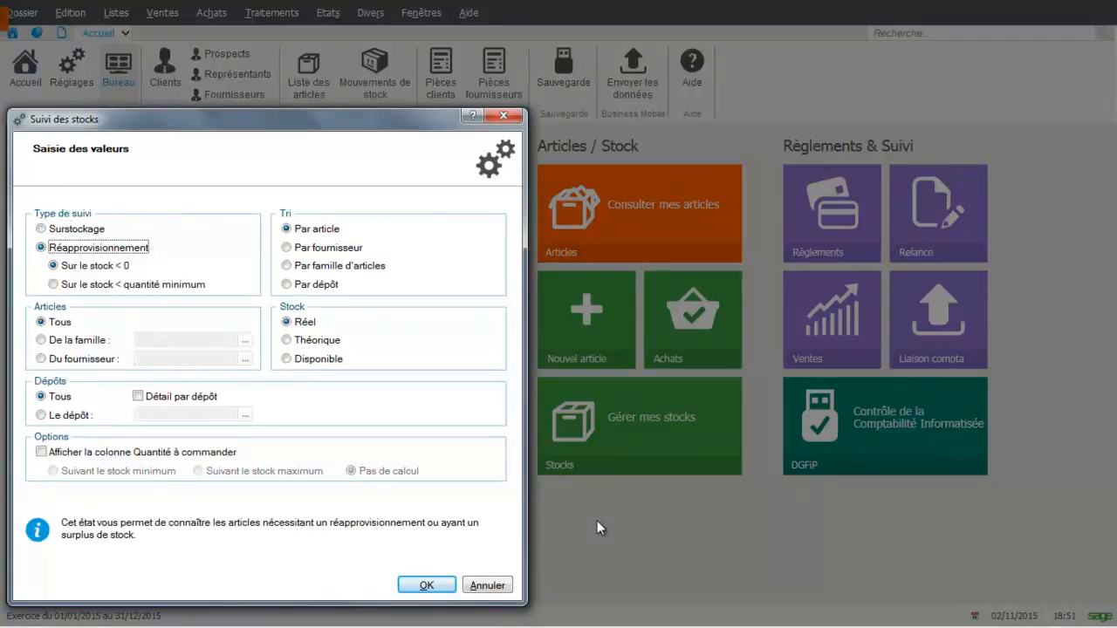
pyautogui.click(423, 585)
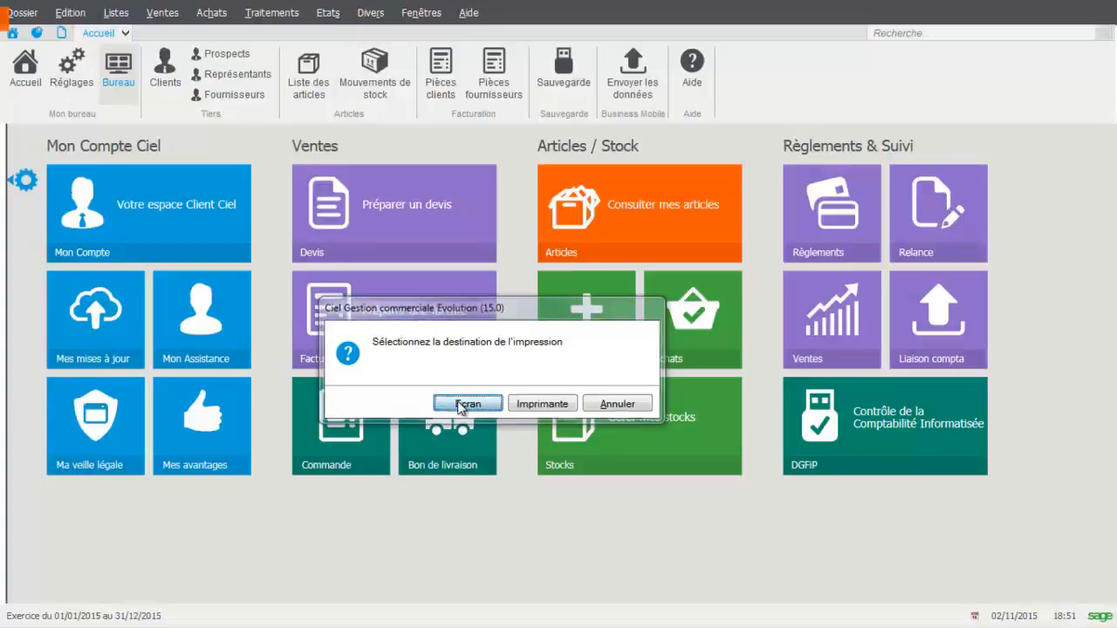
pyautogui.click(467, 404)
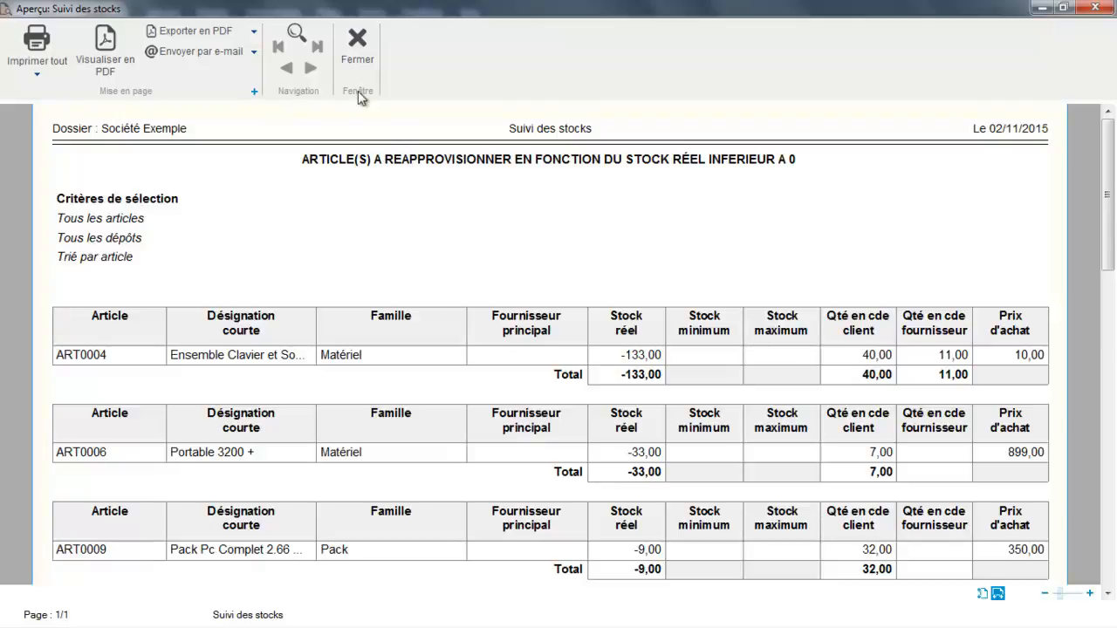
pyautogui.click(359, 55)
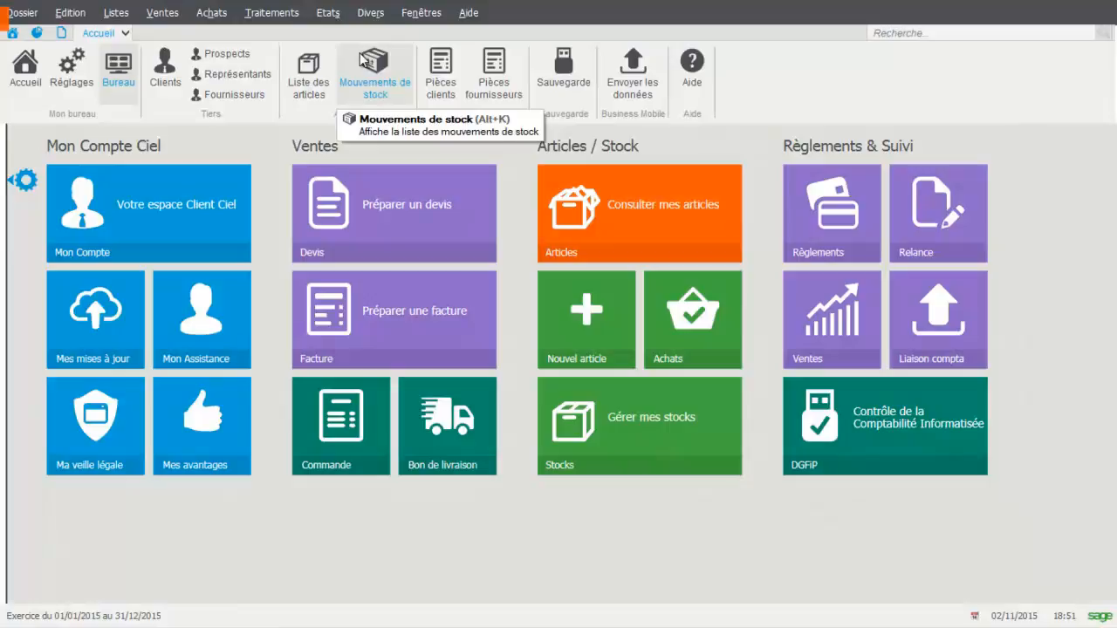
# Open the Suivi des stocks report settings again
pyautogui.click(328, 12)
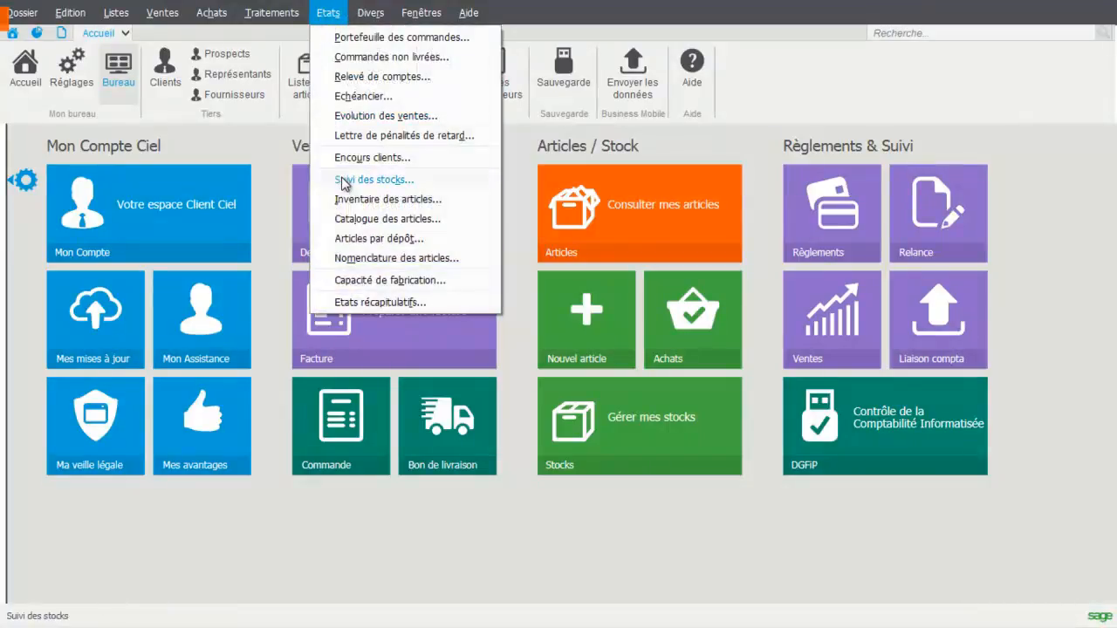